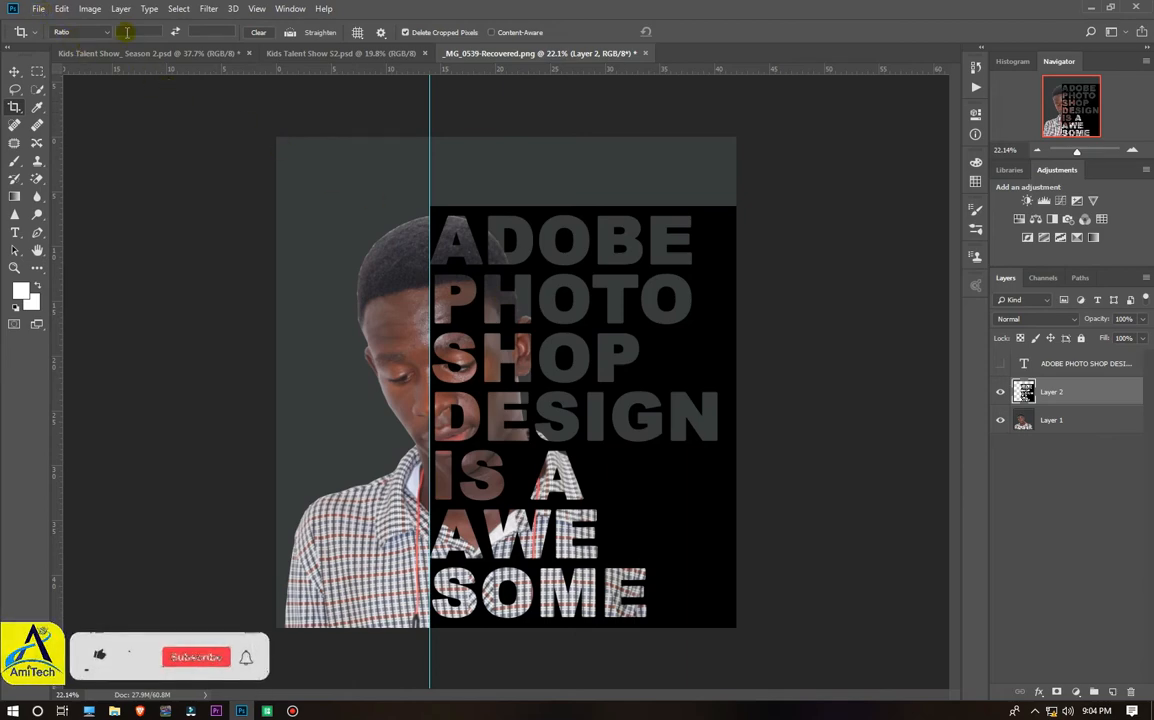
# - Open the image Me_transparent.png from the Amisco pictures folder
pyautogui.click(39, 9)
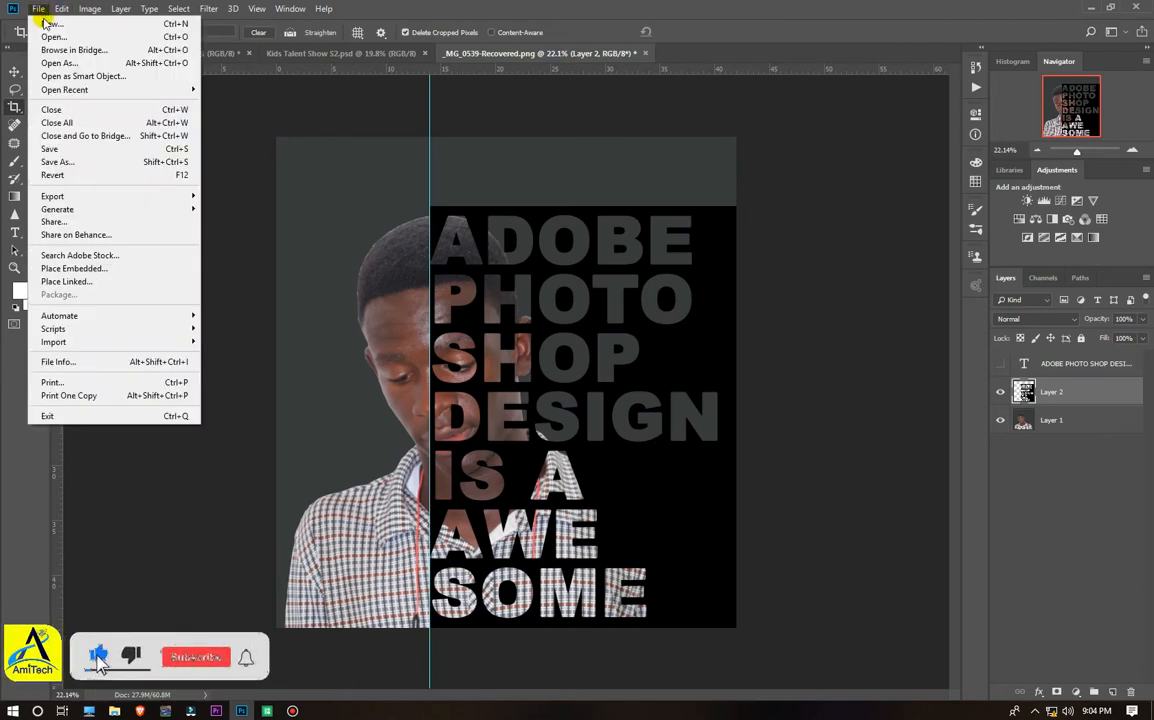
pyautogui.click(84, 38)
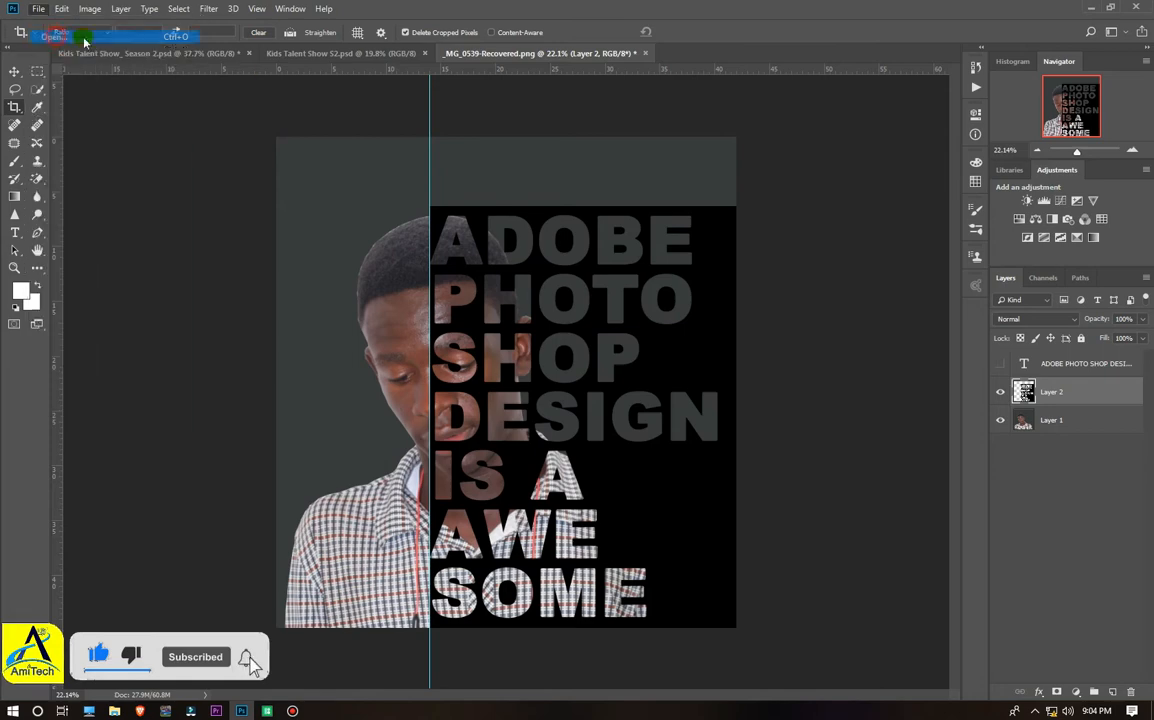
pyautogui.scroll(-4, 221, 240)
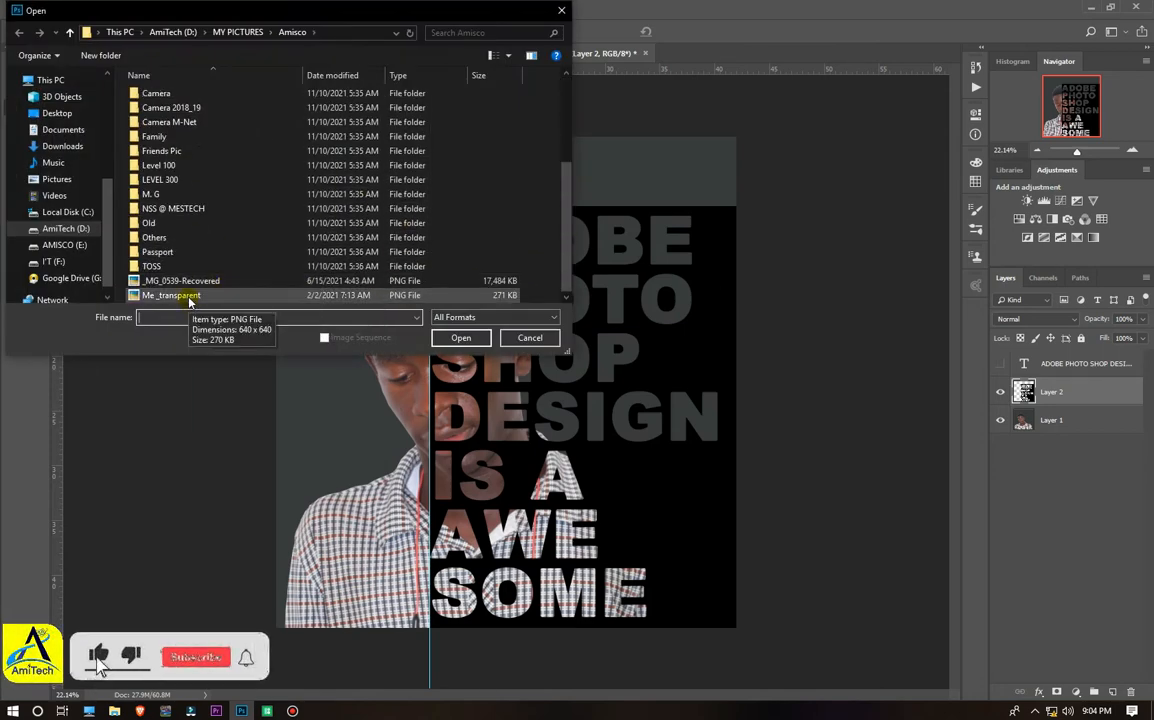
pyautogui.doubleClick(190, 297)
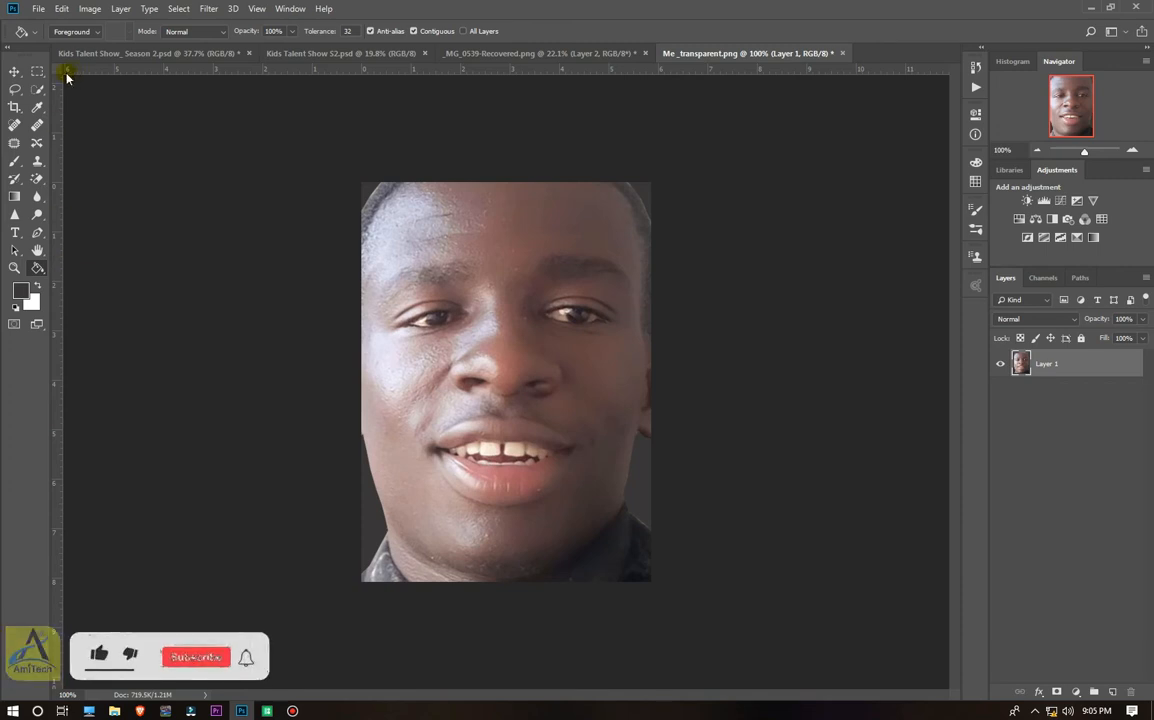
# - Place a vertical guide down the middle of the face, at about 2.8 in on the horizontal ruler
pyautogui.click(257, 8)
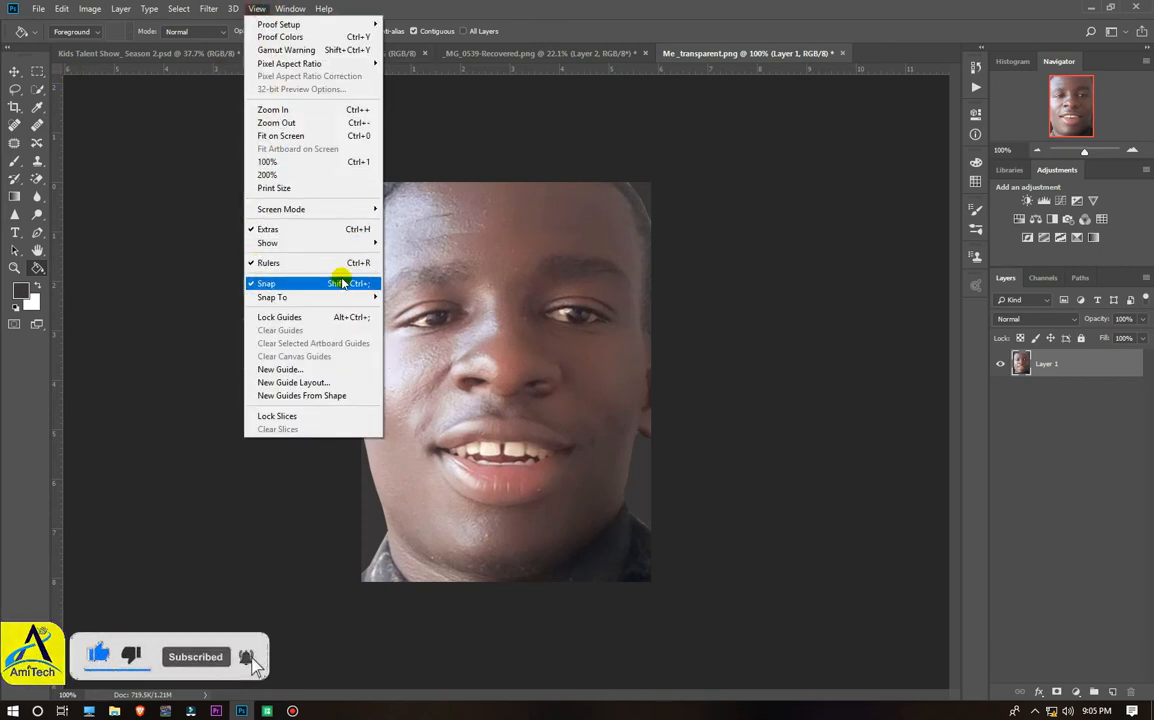
pyautogui.click(468, 8)
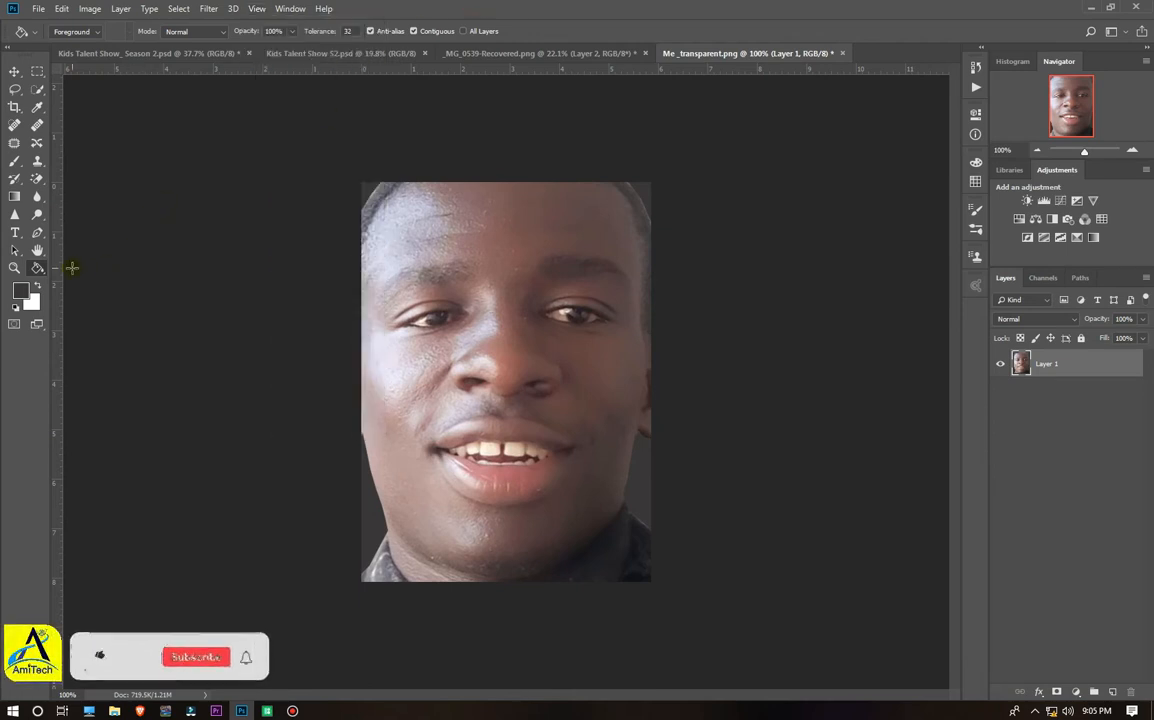
pyautogui.moveTo(60, 270); pyautogui.dragTo(500, 380)
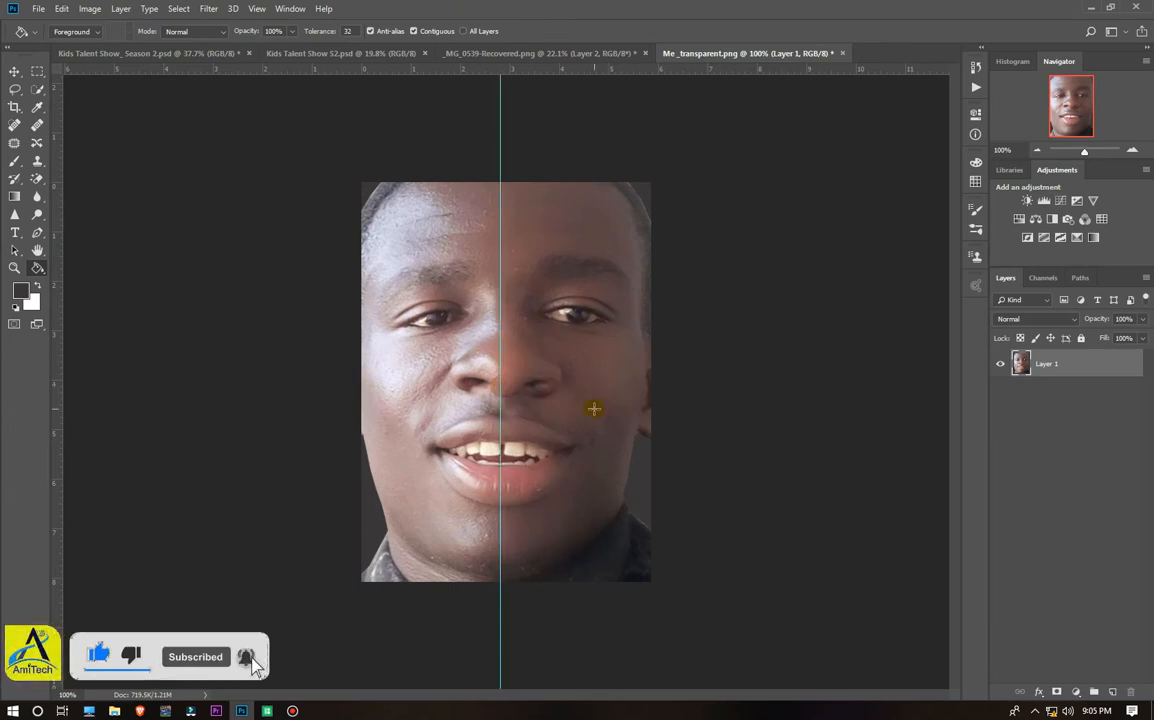
# - Add a new layer above the photo and make a full-height rectangular selection of the image half right of the guide
pyautogui.click(1116, 694)
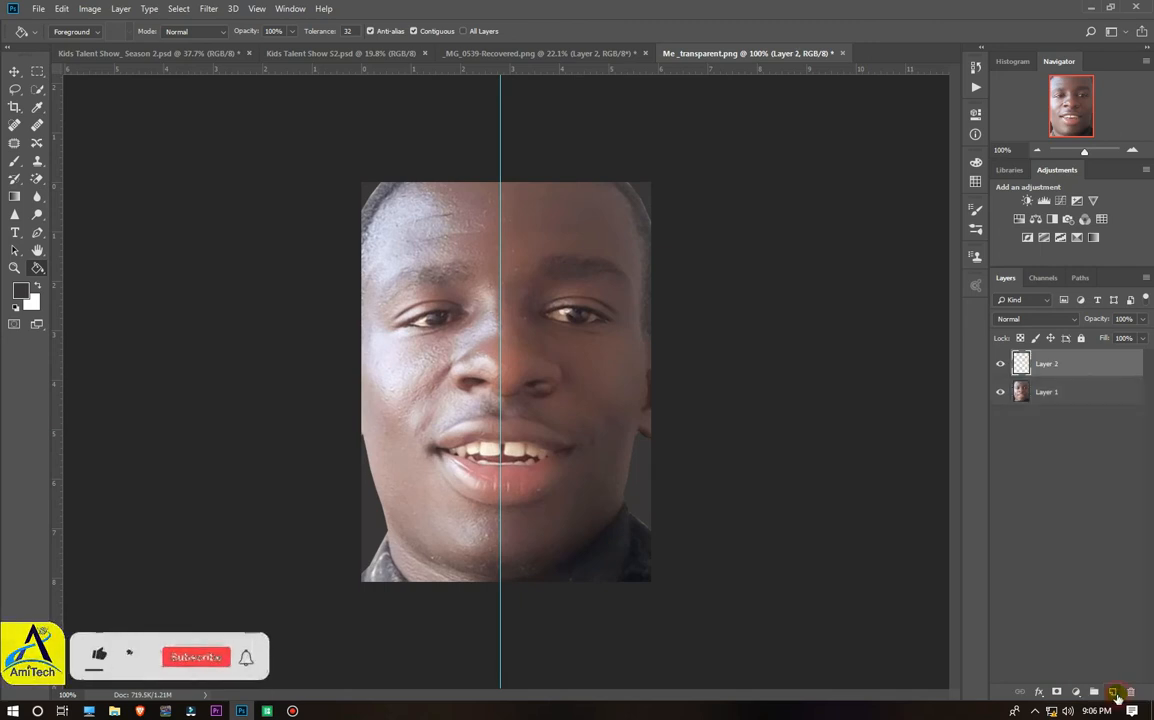
pyautogui.click(35, 74)
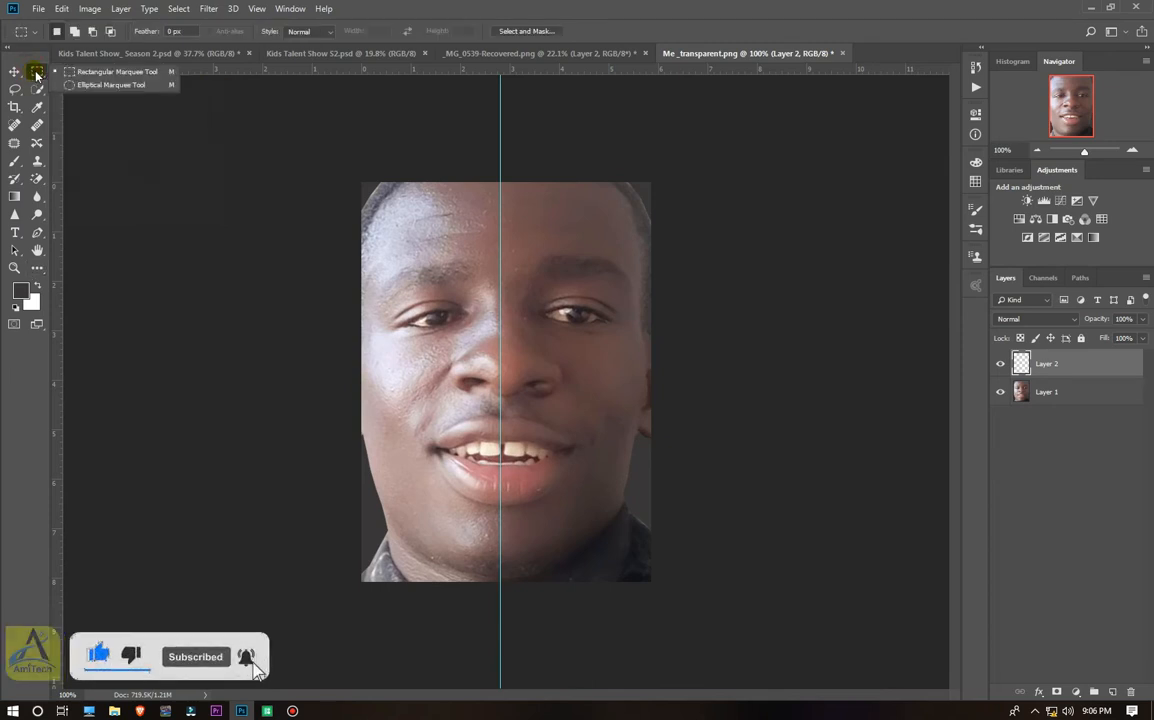
pyautogui.moveTo(500, 183); pyautogui.dragTo(683, 549)
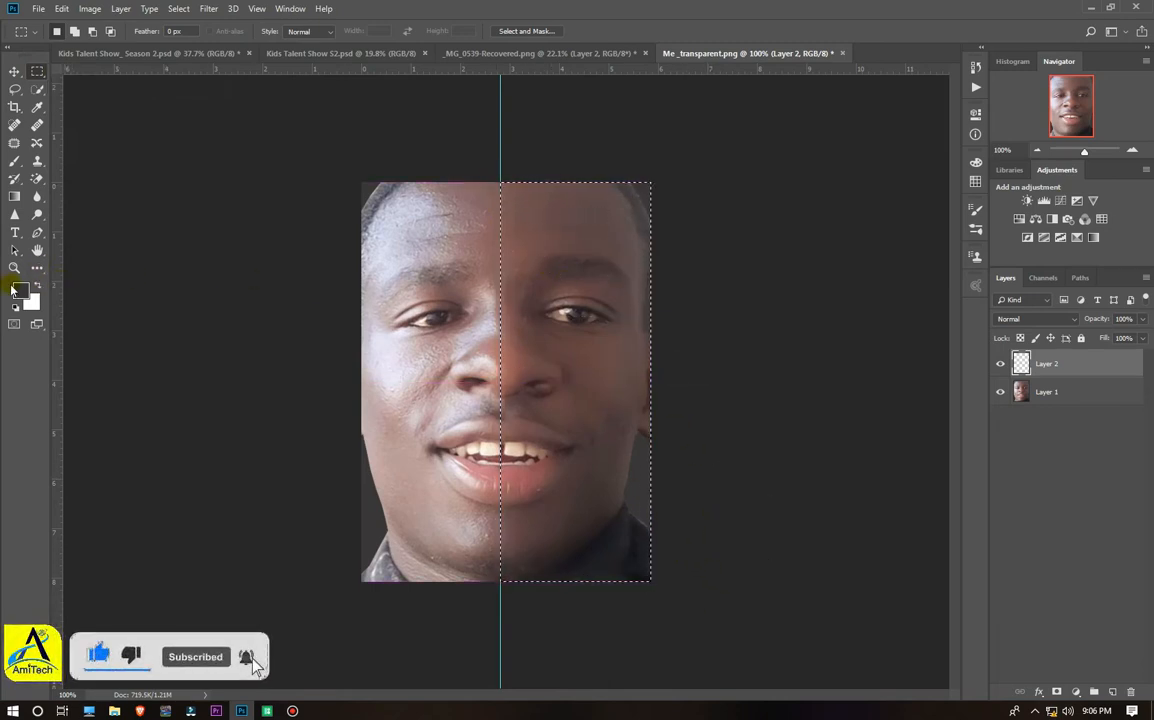
# - Fill the selected half with black (000000) on the new layer using the Paint Bucket, and clear the selection
pyautogui.click(19, 291)
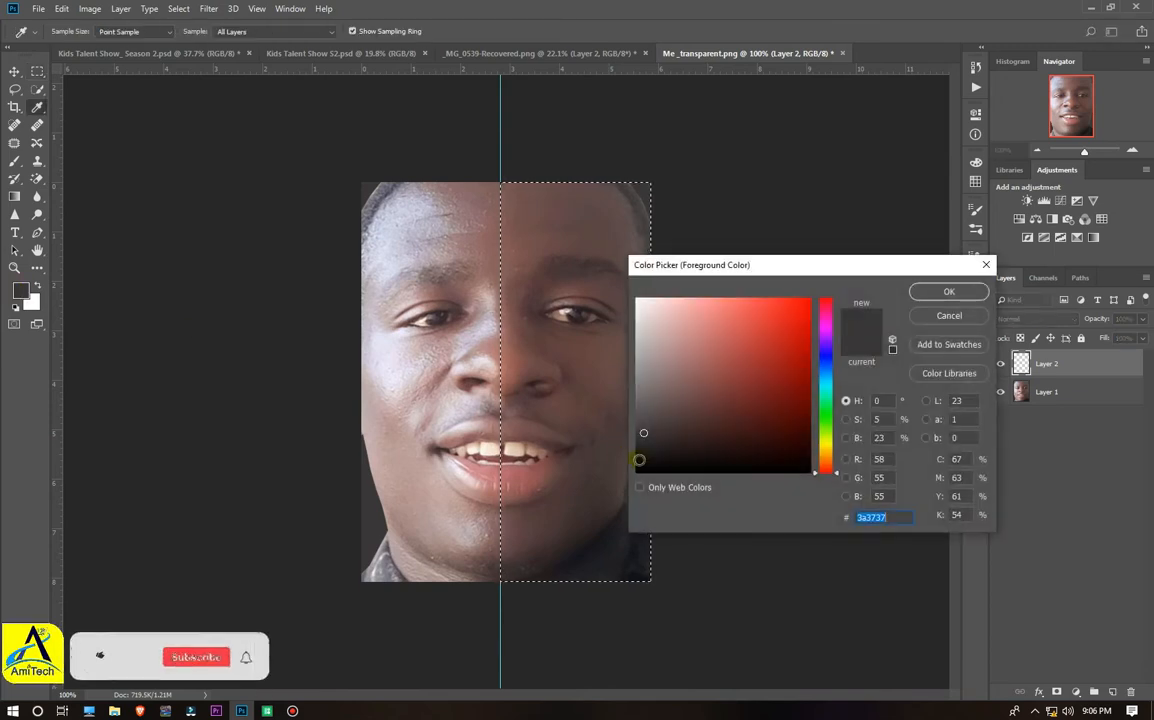
pyautogui.click(612, 505)
pyautogui.click(638, 467)
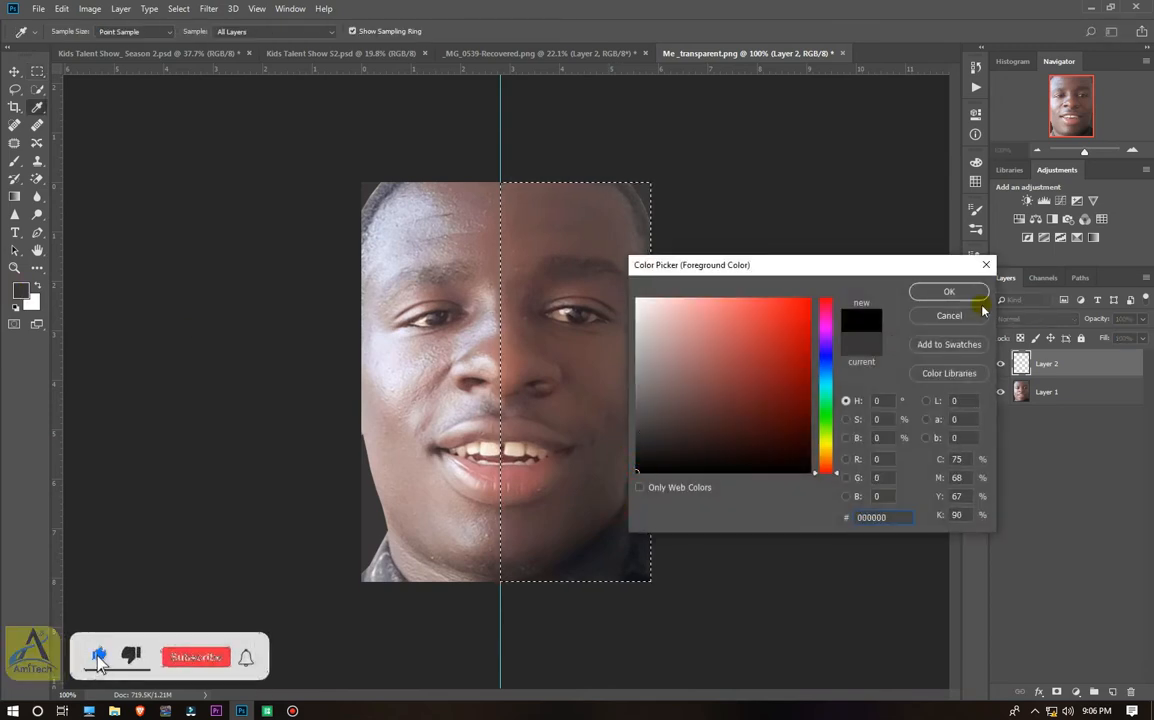
pyautogui.click(945, 293)
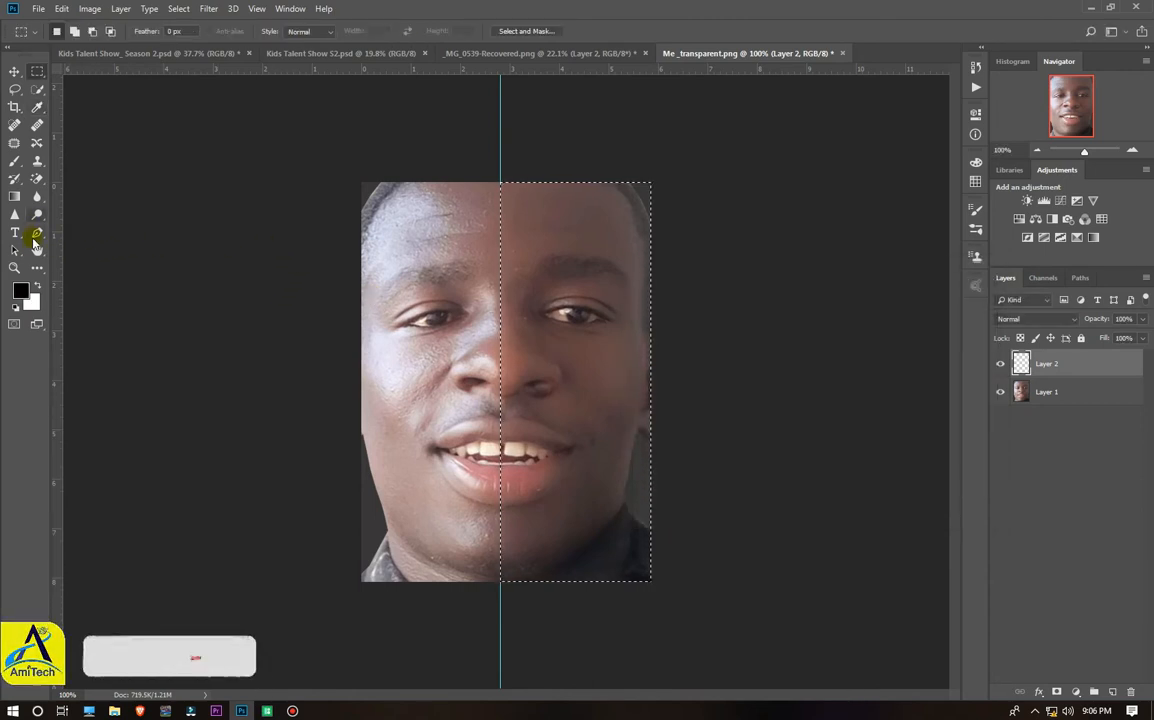
pyautogui.press('g')
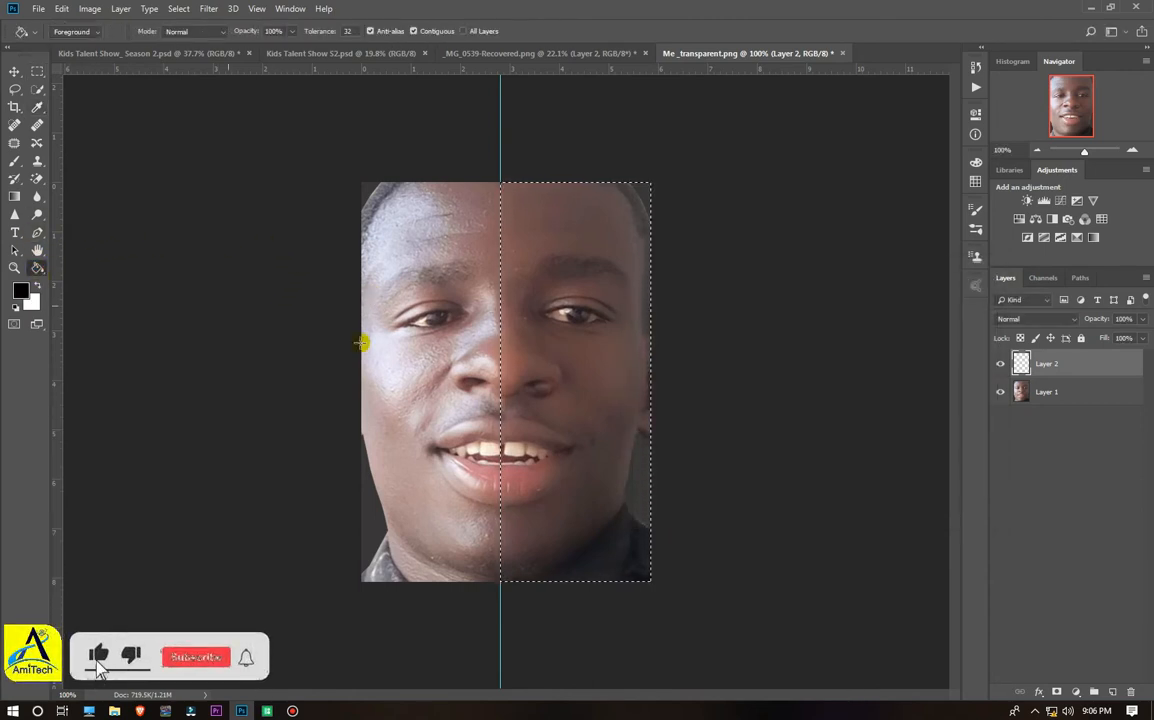
pyautogui.click(559, 337)
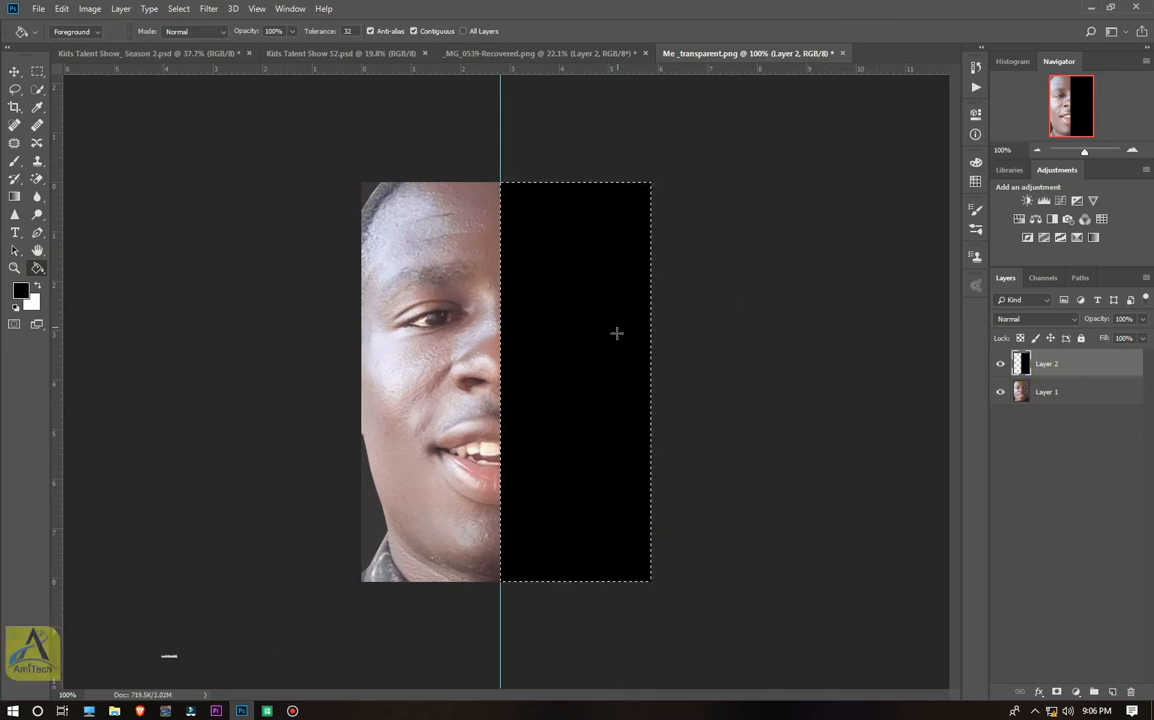
pyautogui.hotkey('ctrl', 'd')
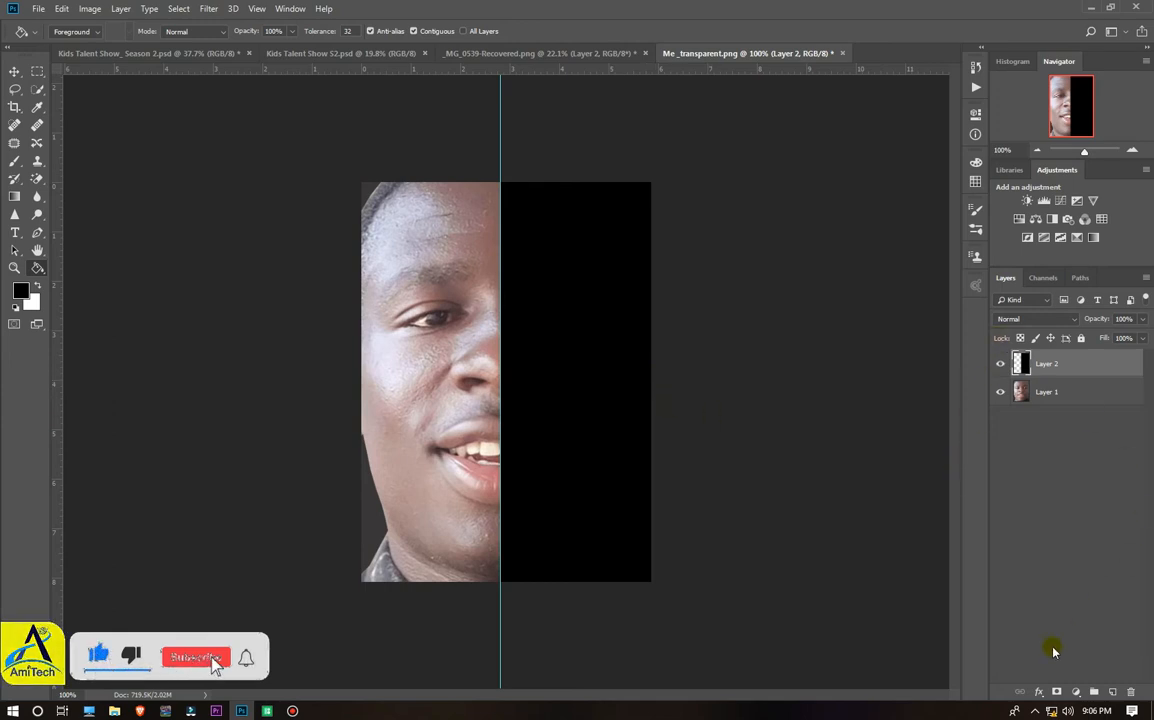
# - Set the Type tool's text colour to white (ffffff)
pyautogui.click(13, 231)
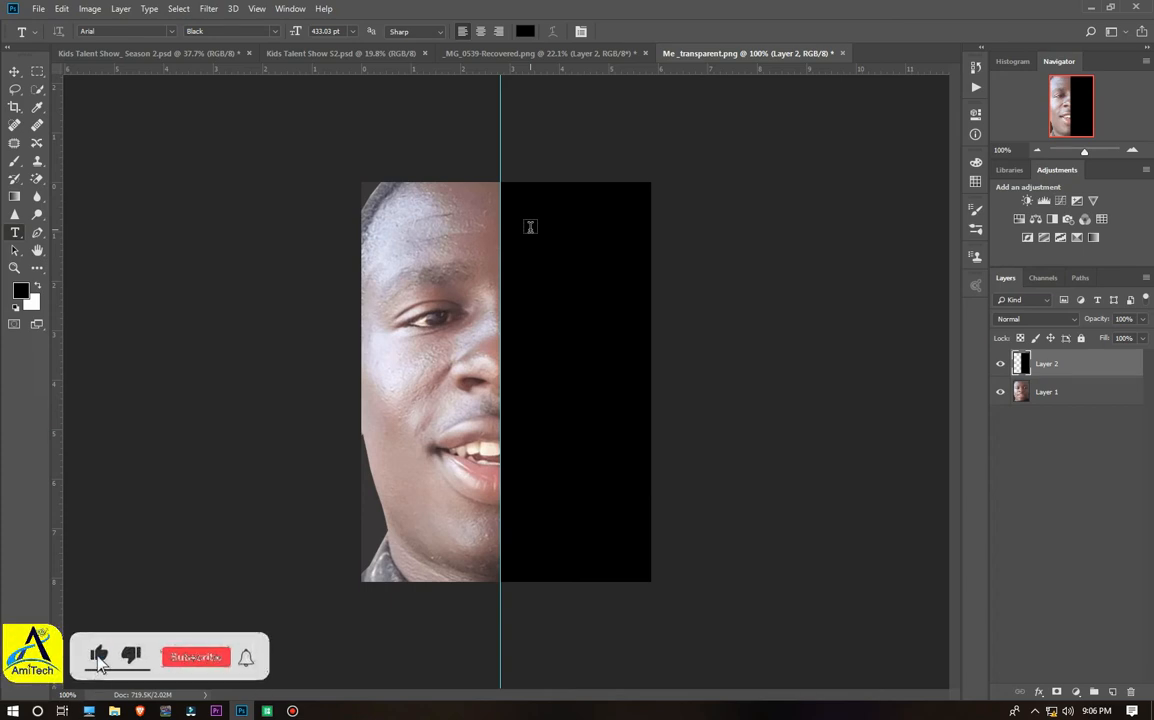
pyautogui.press('i')
pyautogui.click(522, 32)
pyautogui.click(637, 298)
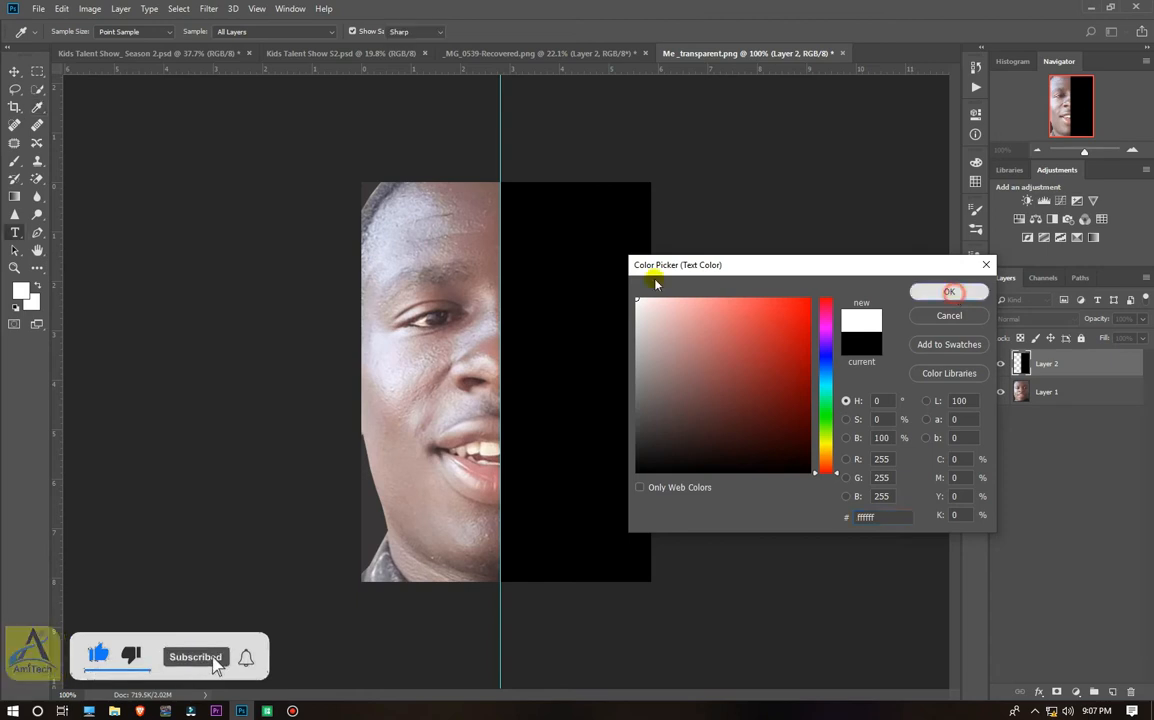
pyautogui.click(950, 292)
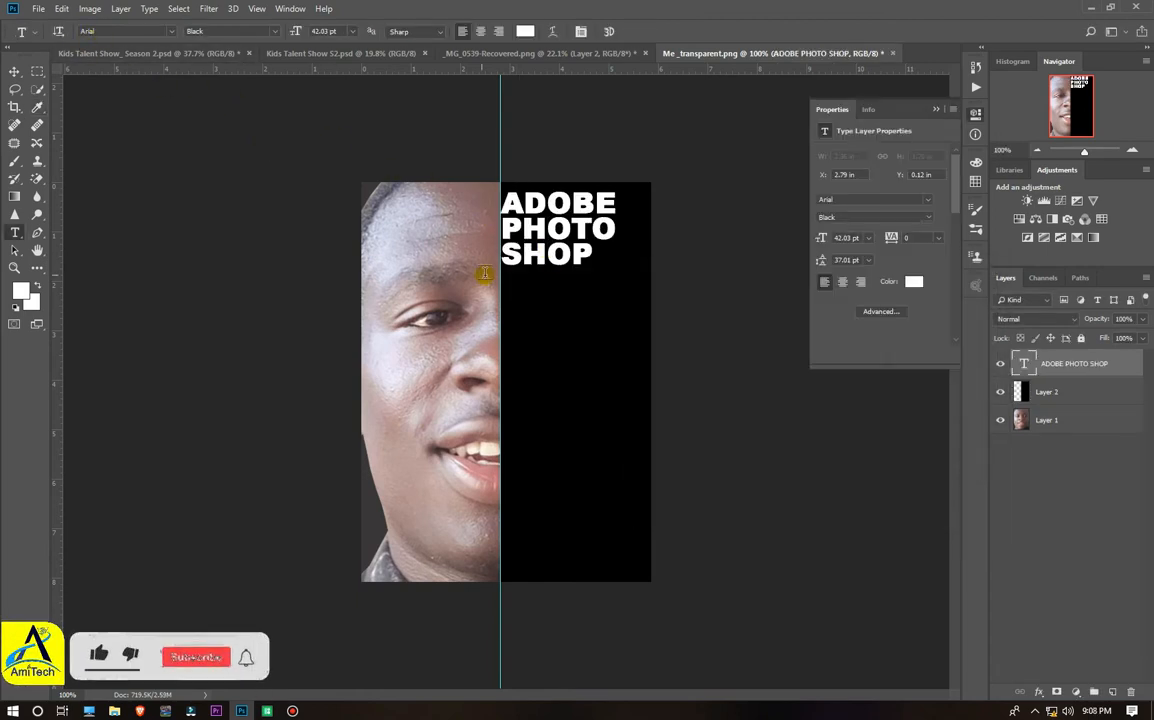
# - Add the lines "IS", "AWE" and "SOME" below "ADOBE PHOTO SHOP" in the text layer
pyautogui.click(590, 257)
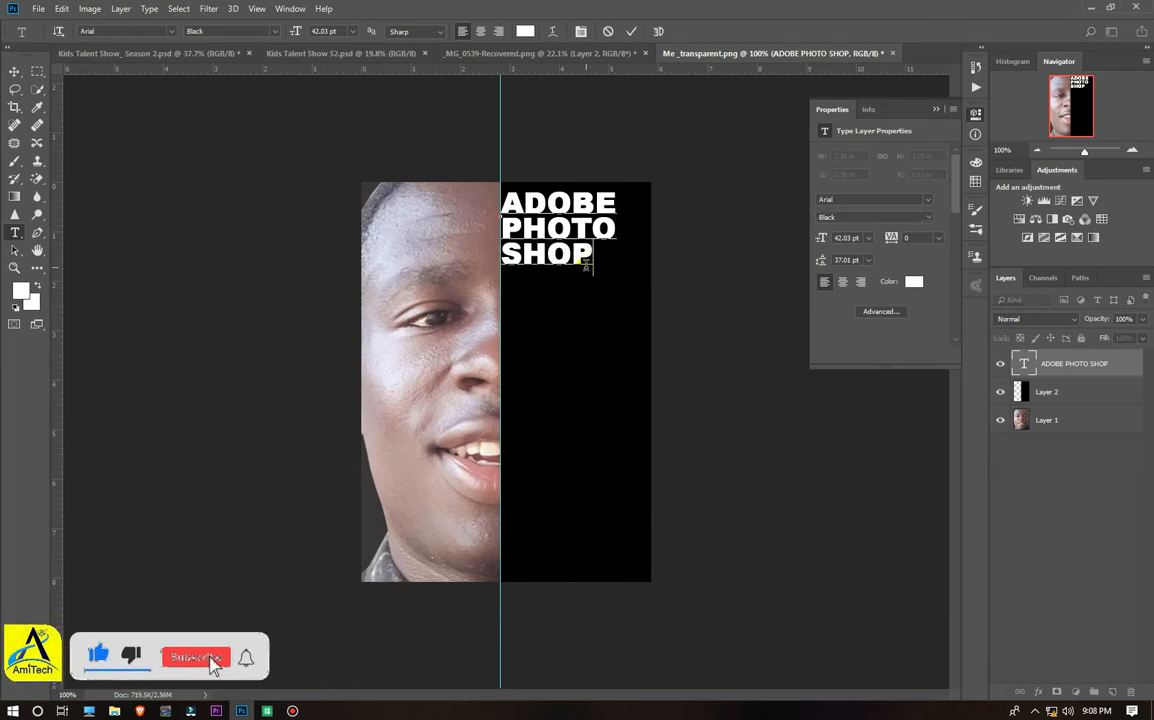
pyautogui.press('Return')
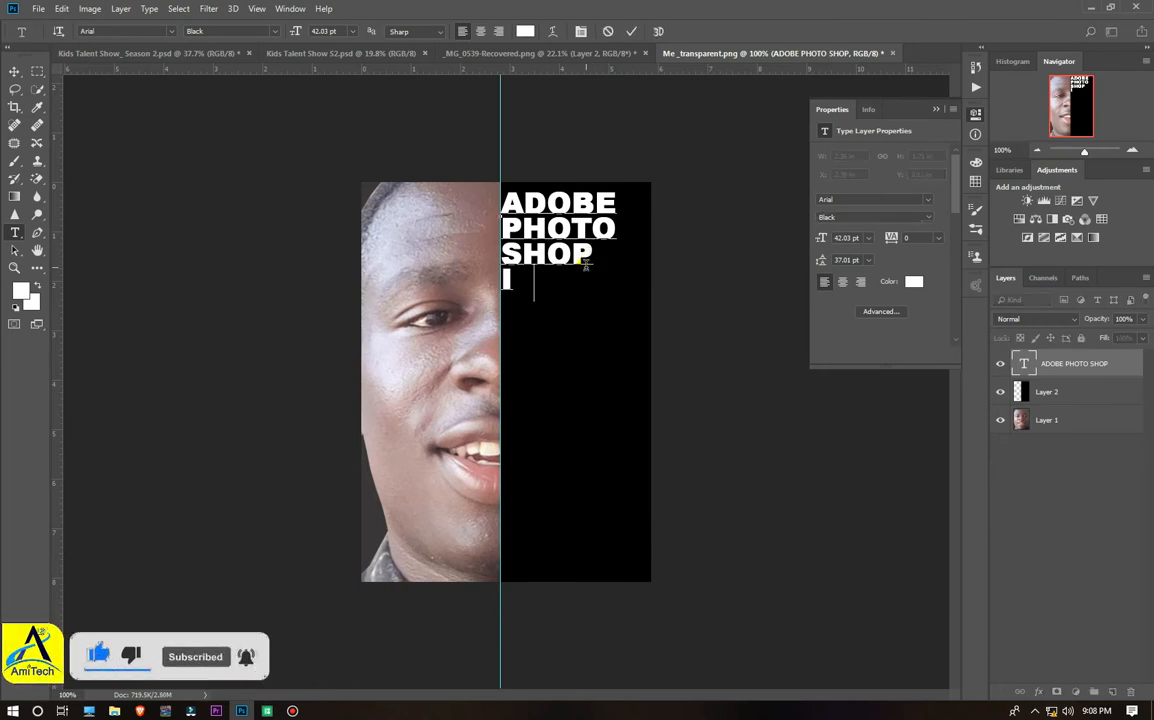
pyautogui.write('IS')
pyautogui.press('Return')
pyautogui.write('AWE SOME')
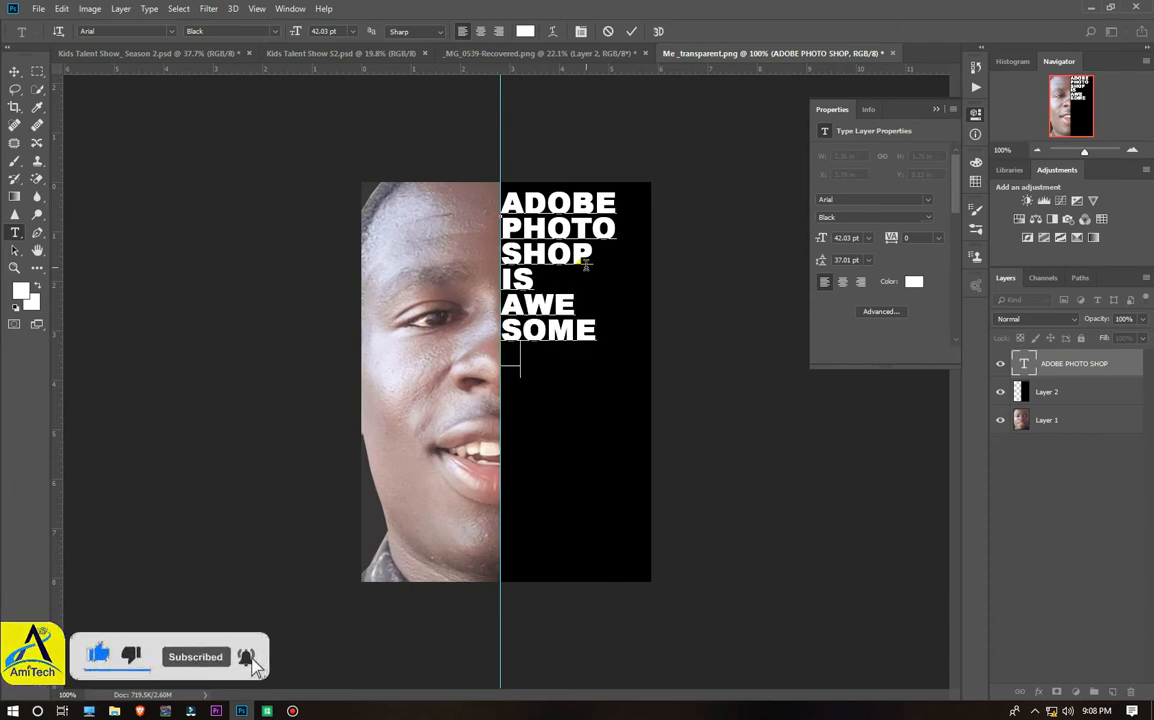
# - Add the lines "FOR" and "DESIGNS" to the end of the text and commit the edit
pyautogui.press('Return')
pyautogui.write('FOR')
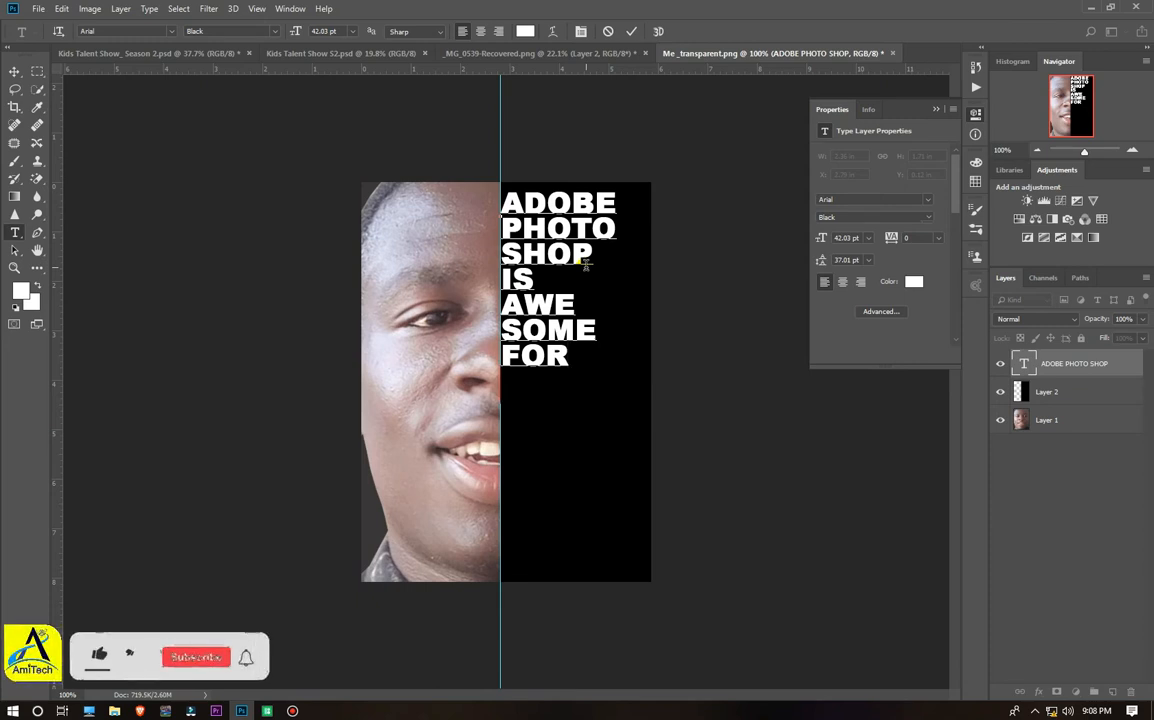
pyautogui.press('Return')
pyautogui.write('DESIM')
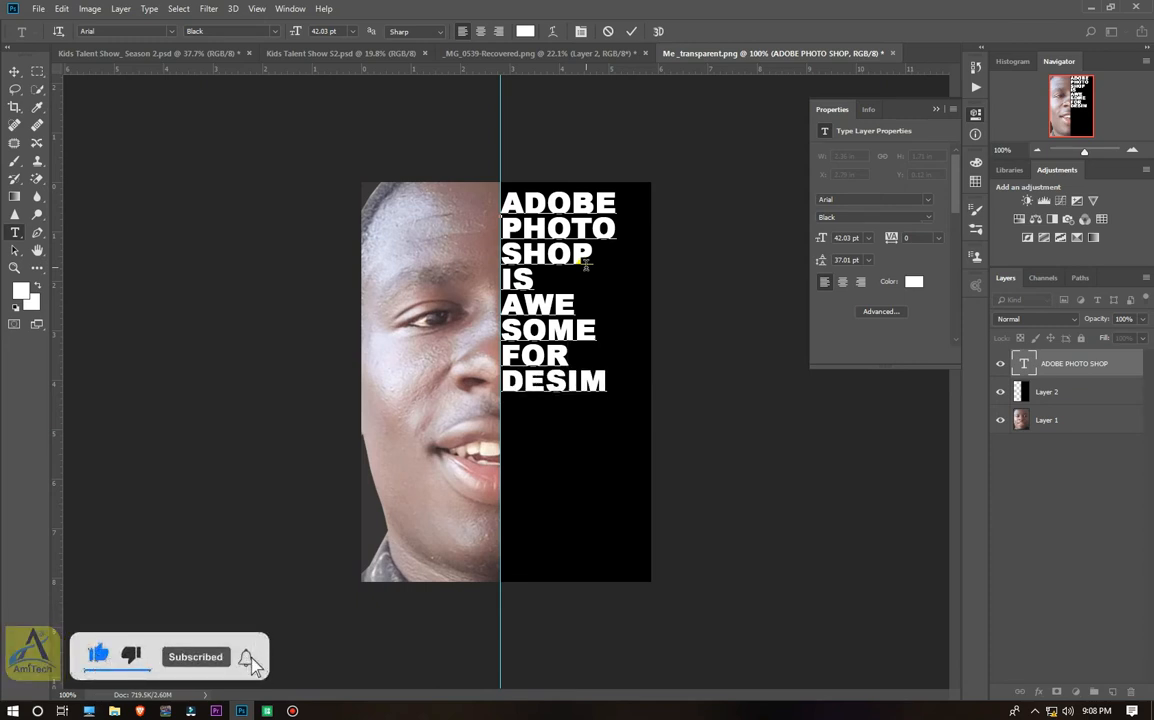
pyautogui.press('BackSpace')
pyautogui.write('GN')
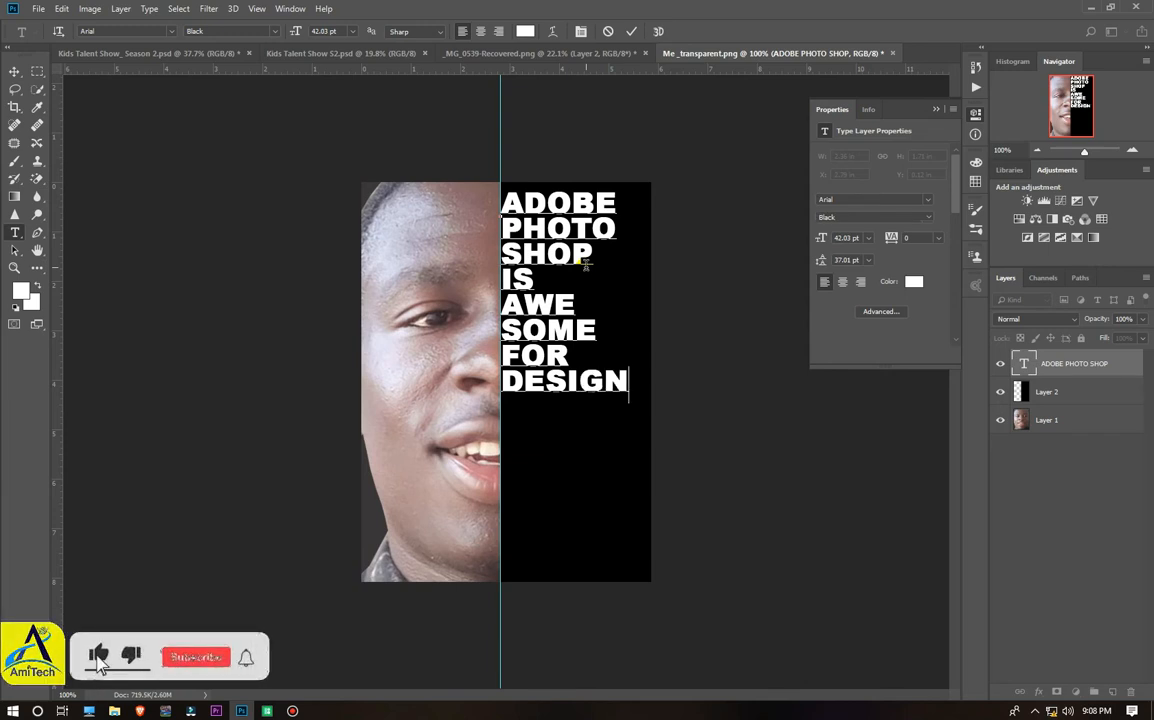
pyautogui.write('S')
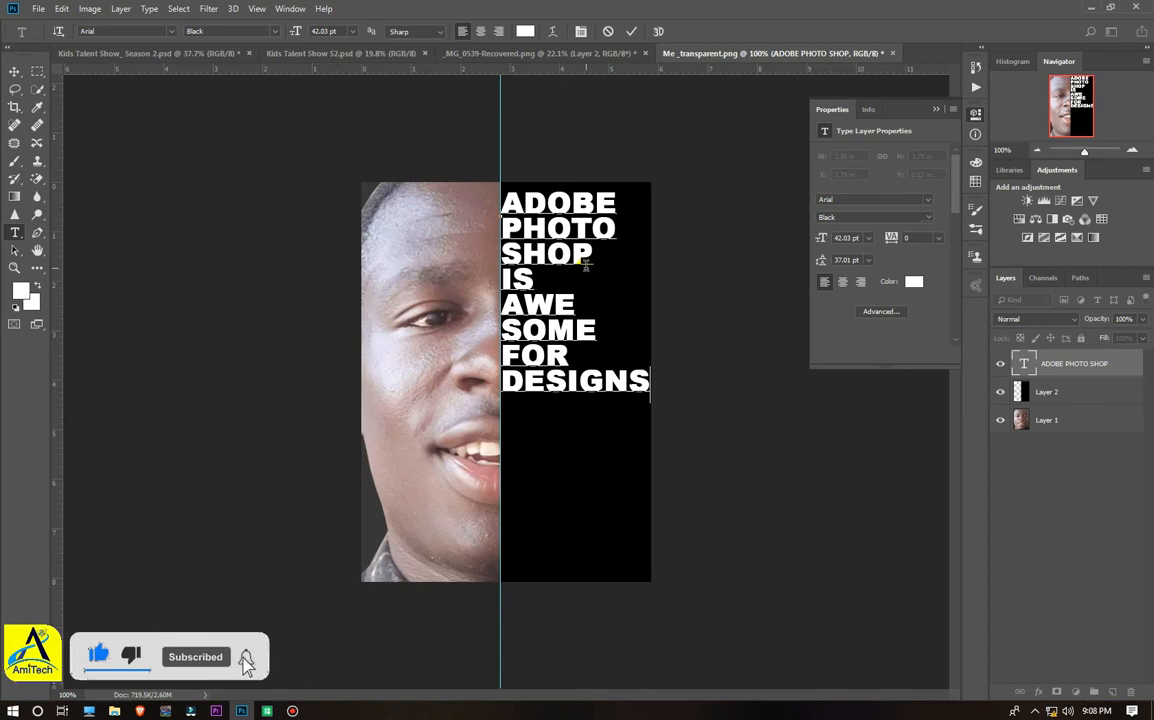
pyautogui.click(629, 30)
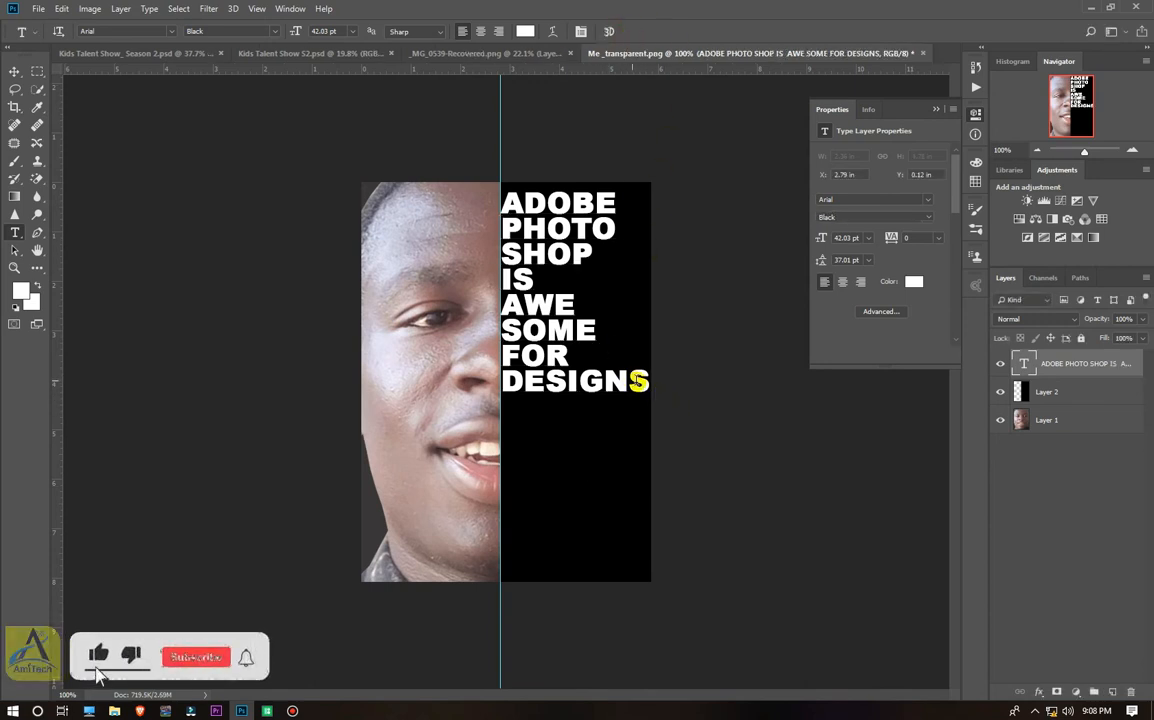
# - Add the lines "AMITECH", "IS MY", "ONLY" and "CHANNEL" below "DESIGNS" in the text layer
pyautogui.click(640, 383)
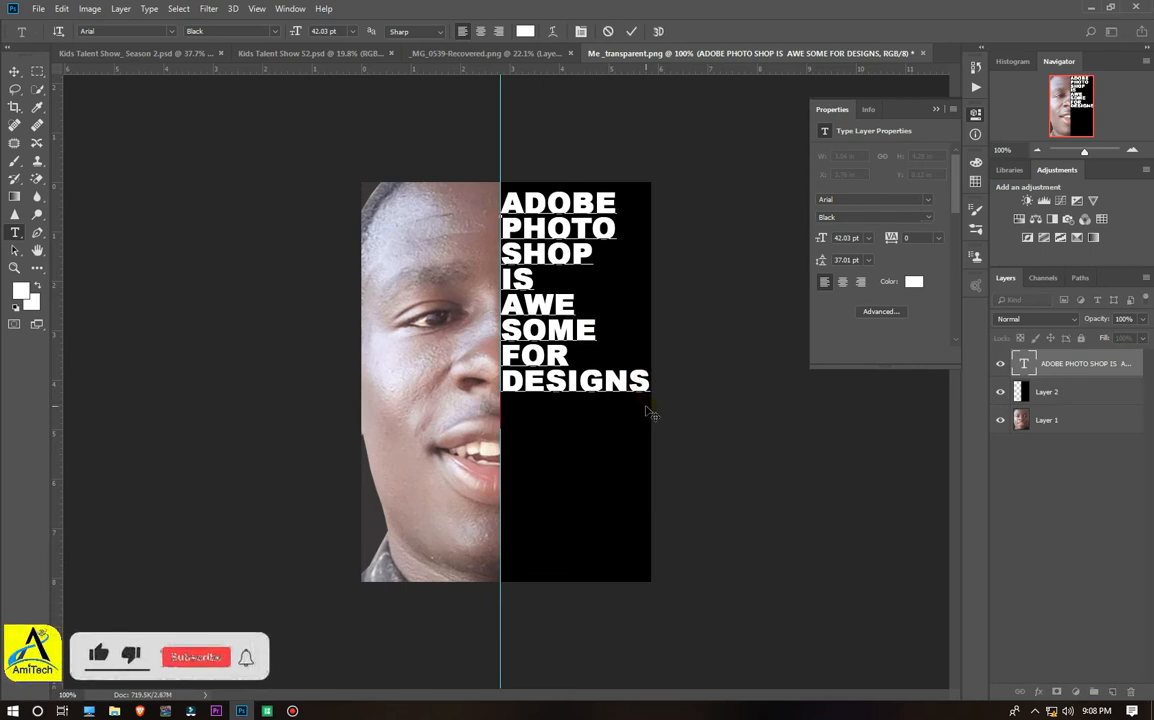
pyautogui.write('AMI')
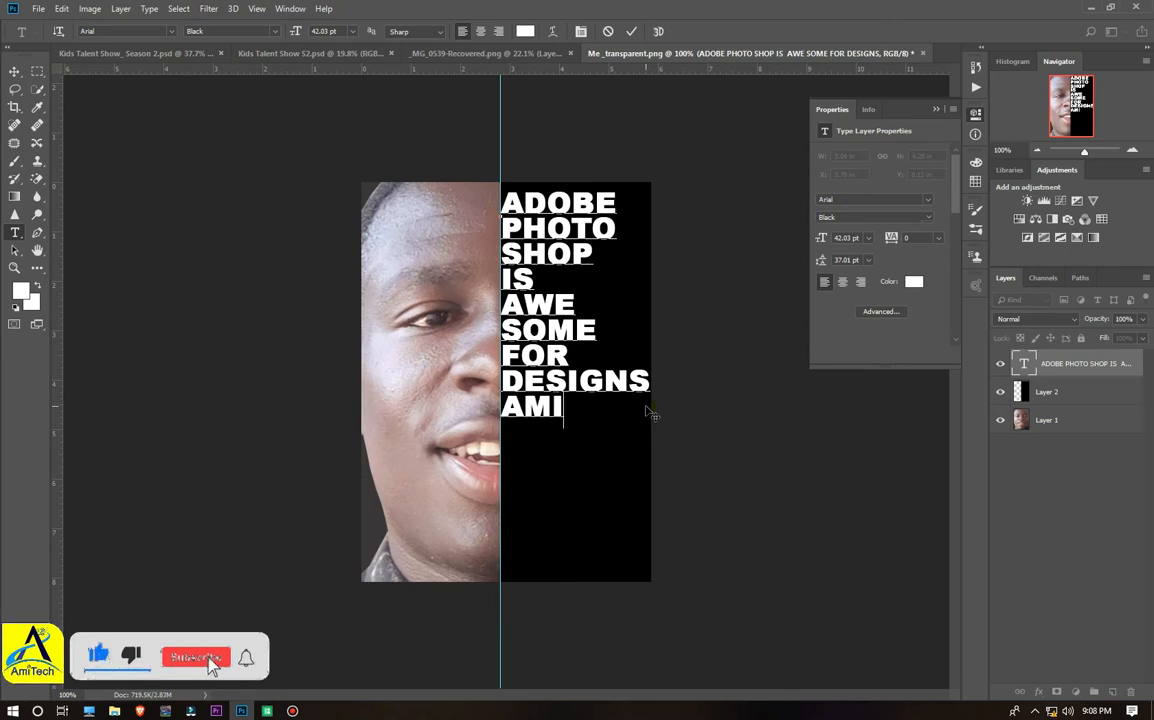
pyautogui.write('TECH')
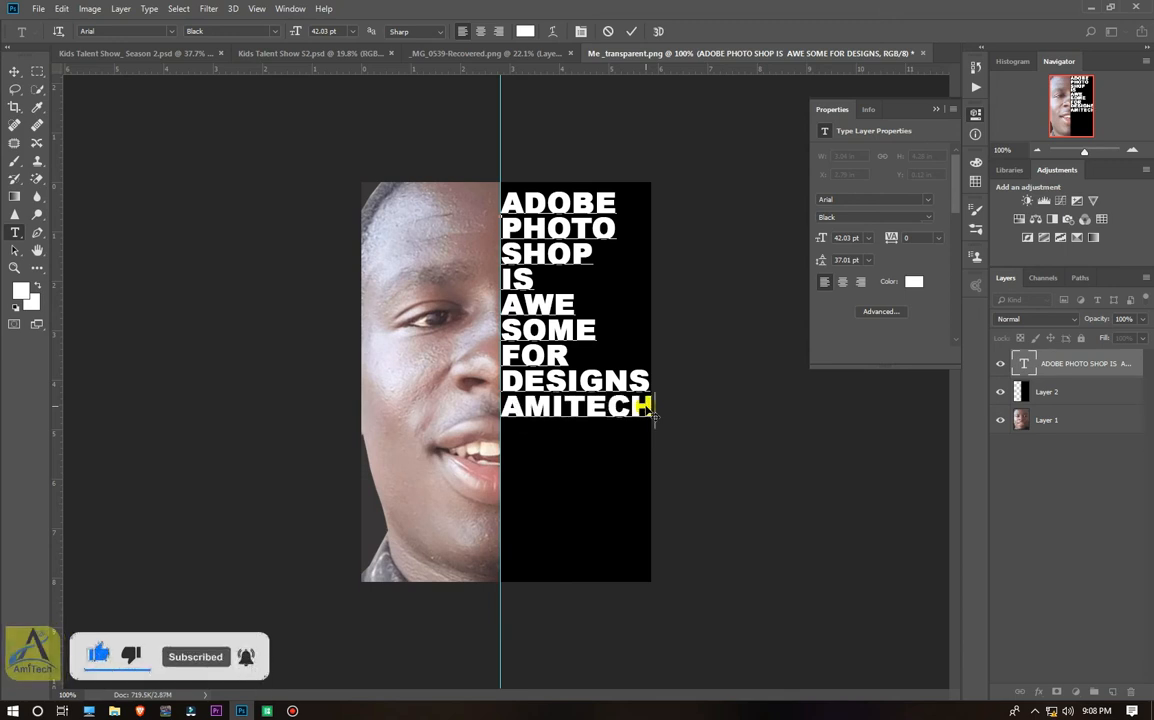
pyautogui.write(' IS')
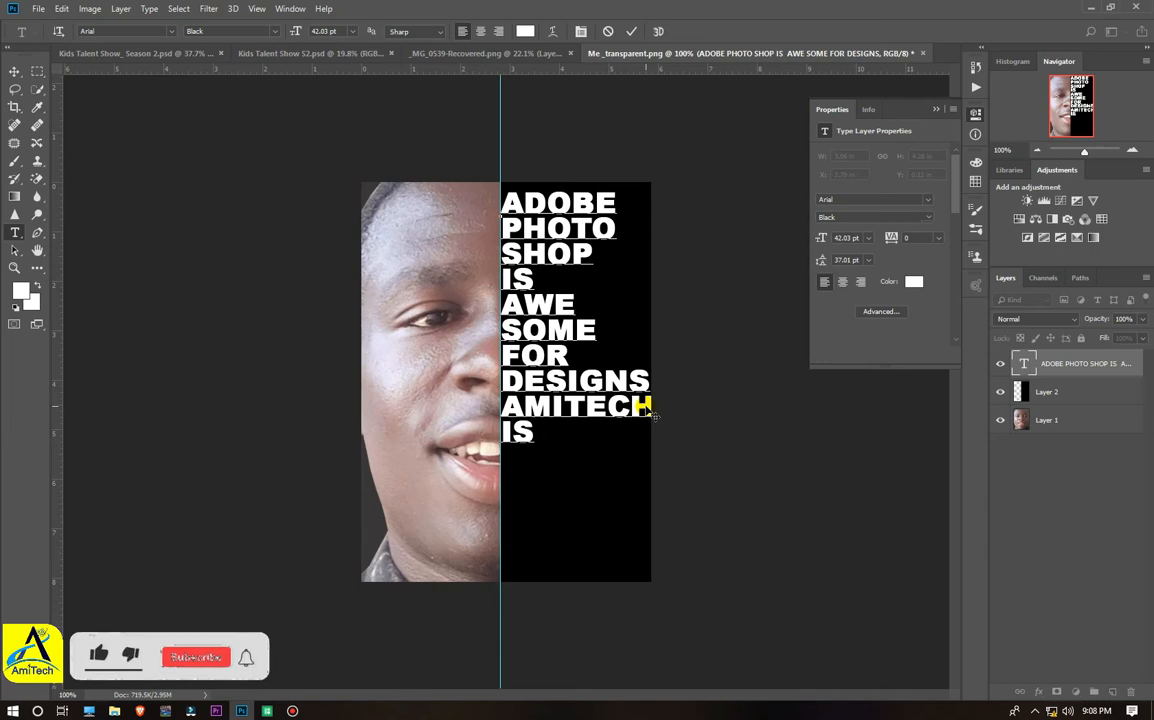
pyautogui.write(' MY')
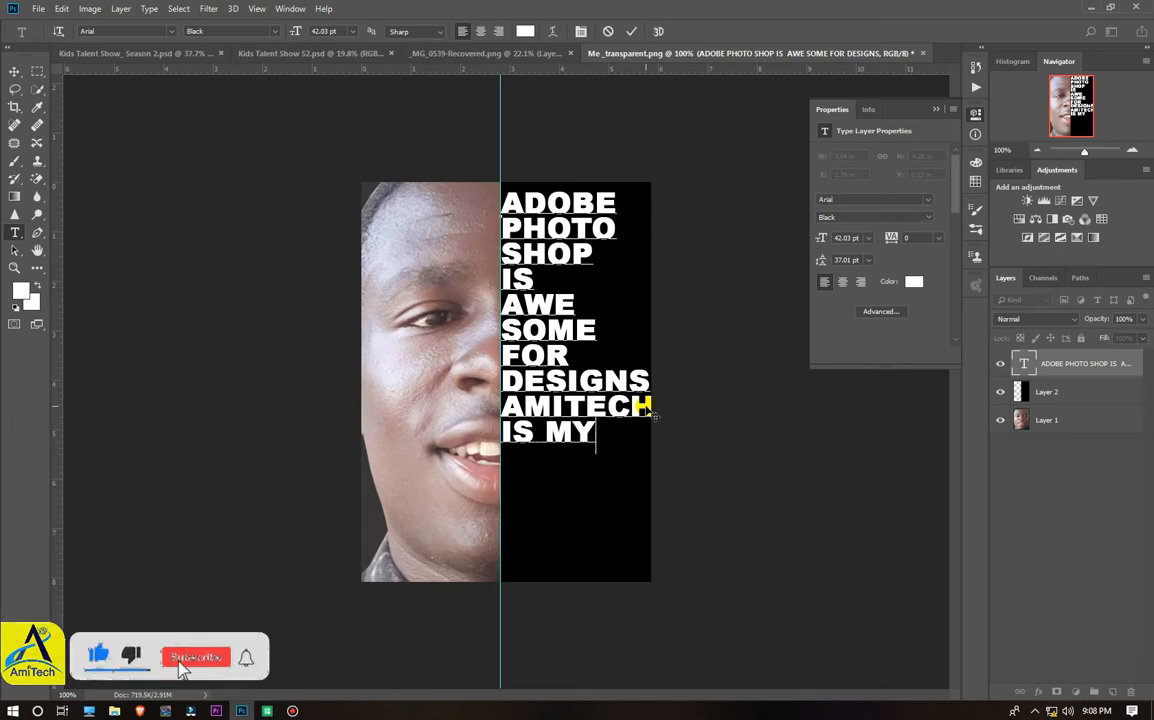
pyautogui.write(' ONLY')
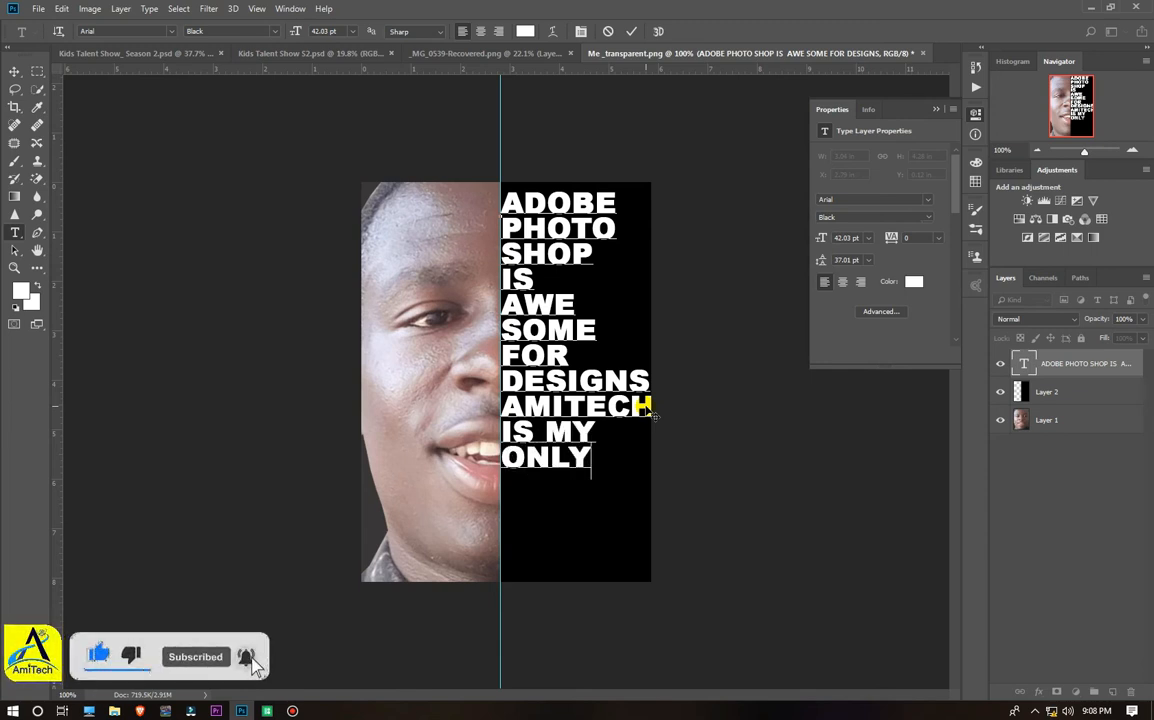
pyautogui.write(' CHANNEL')
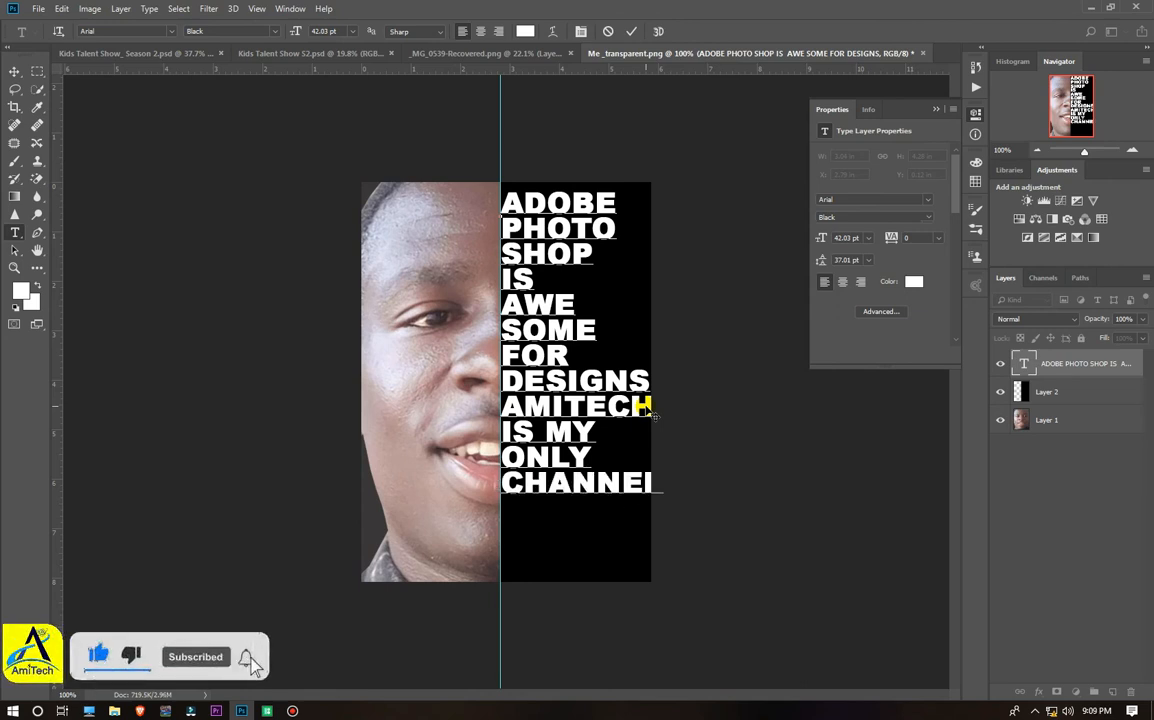
# - Reduce the font size of the line "CHANNEL" to 39.03 pt so it fits the black panel's width
pyautogui.click(511, 490)
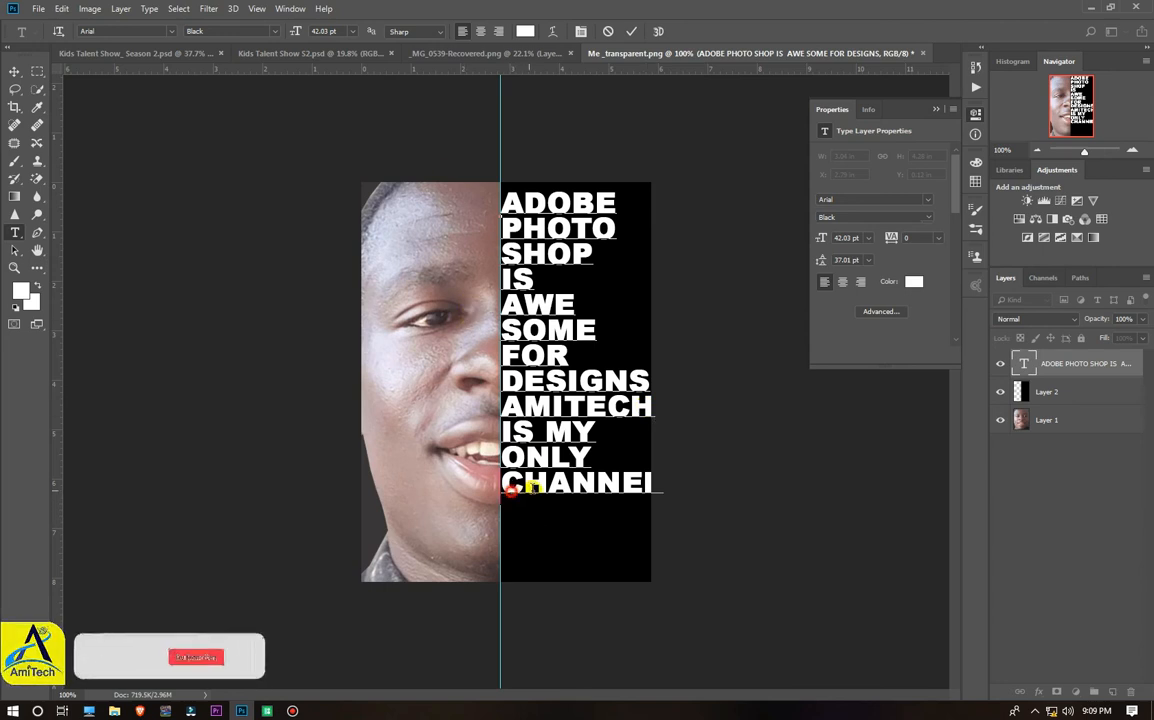
pyautogui.moveTo(511, 490); pyautogui.dragTo(673, 504)
pyautogui.hotkey('ctrl', 'shift', ',')
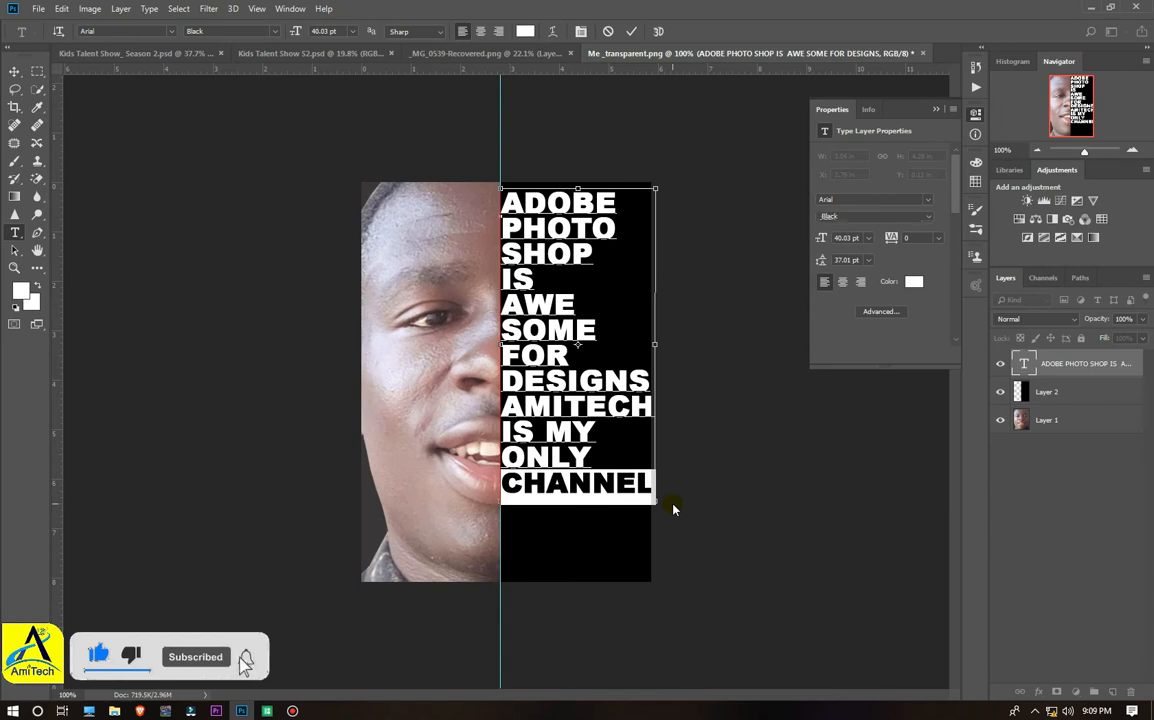
pyautogui.hotkey('ctrl', 'shift', ',')
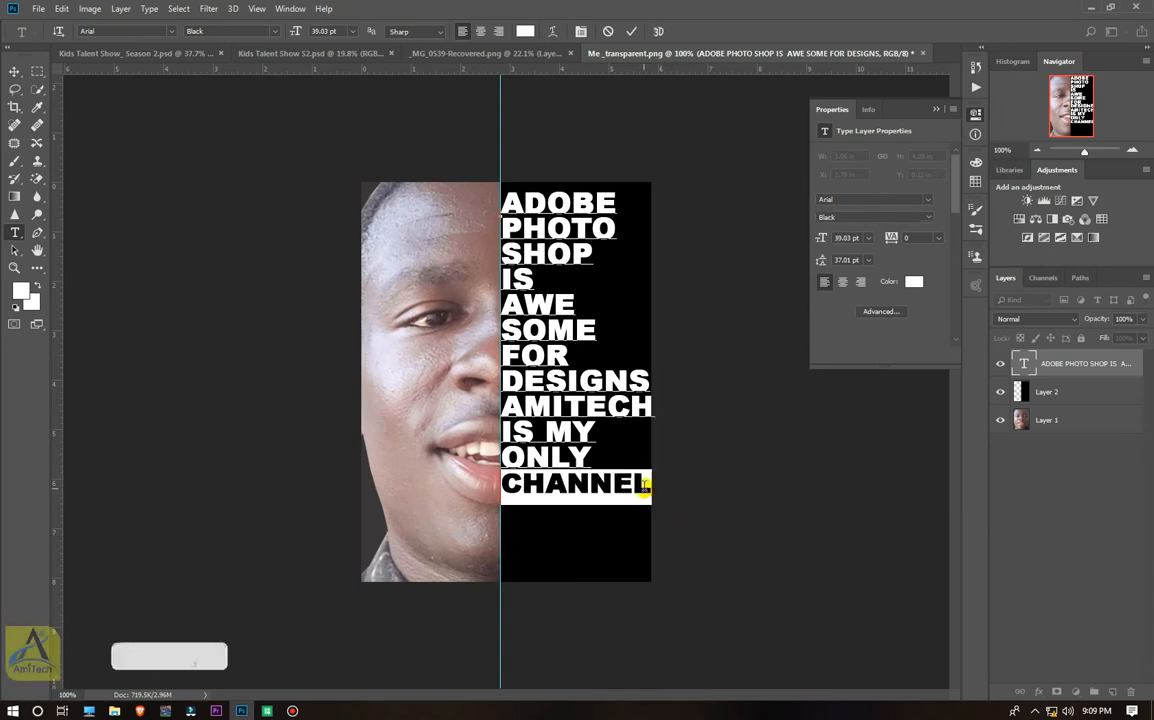
# - Add the lines "ON" and "YOUTUBE" below "CHANNEL" and commit the text edit
pyautogui.click(653, 485)
pyautogui.press('Return')
pyautogui.write('ON')
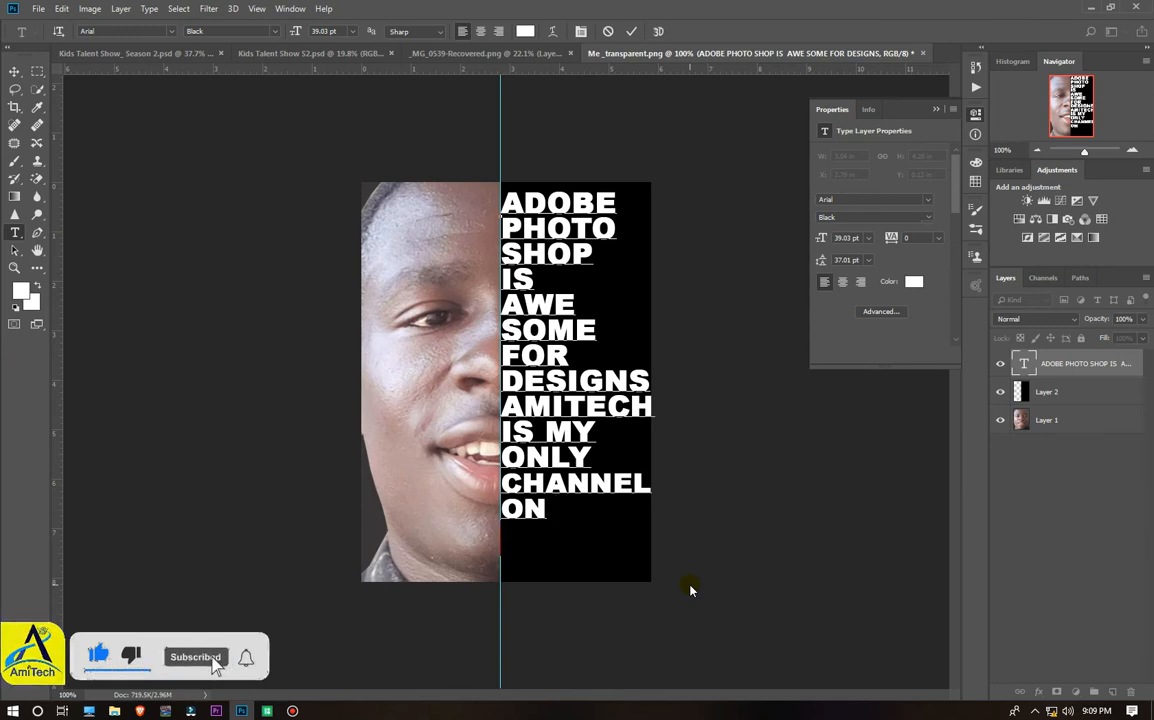
pyautogui.press('Return')
pyautogui.write('TUBE')
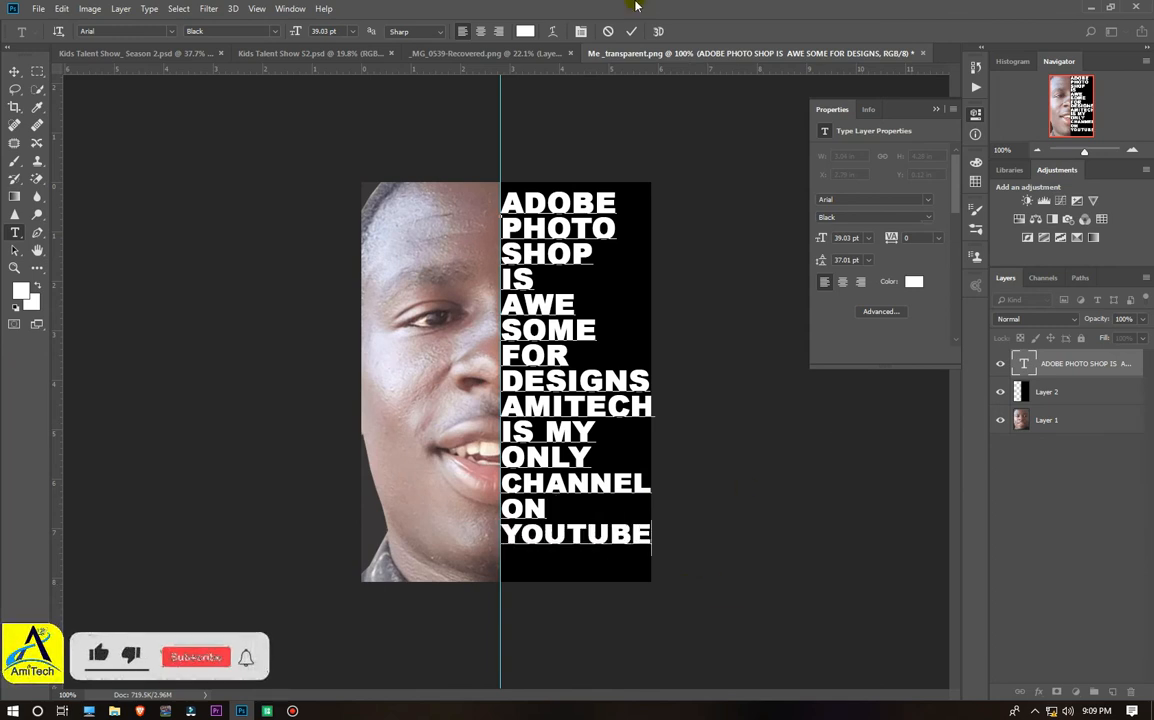
pyautogui.click(631, 31)
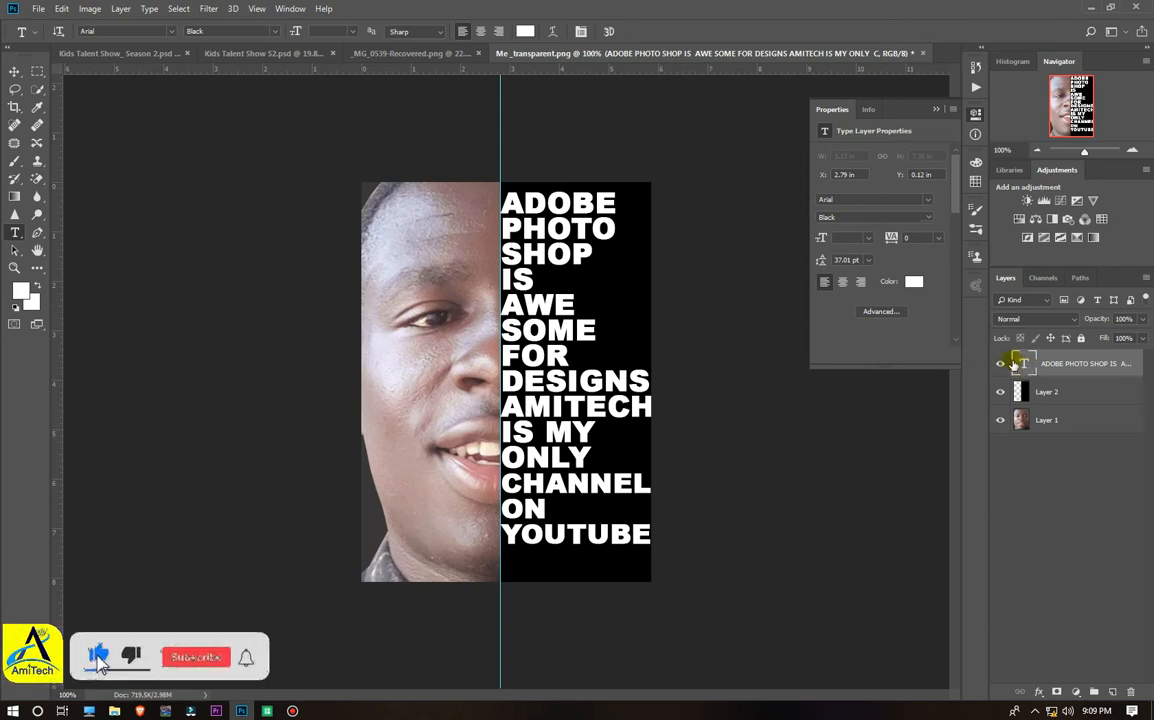
# - Cut the text's letter shapes out of the black fill on Layer 2 and hide the text layer
pyautogui.keyDown('ctrl'); pyautogui.click(1023, 365); pyautogui.keyUp('ctrl')
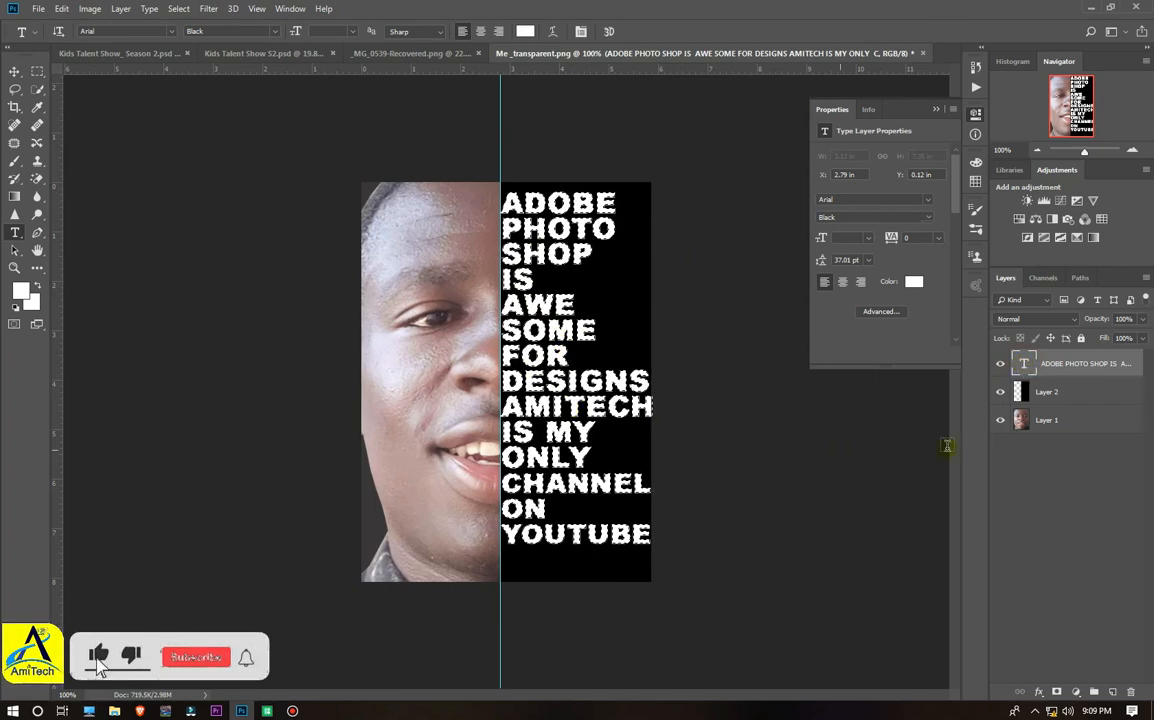
pyautogui.click(1048, 393)
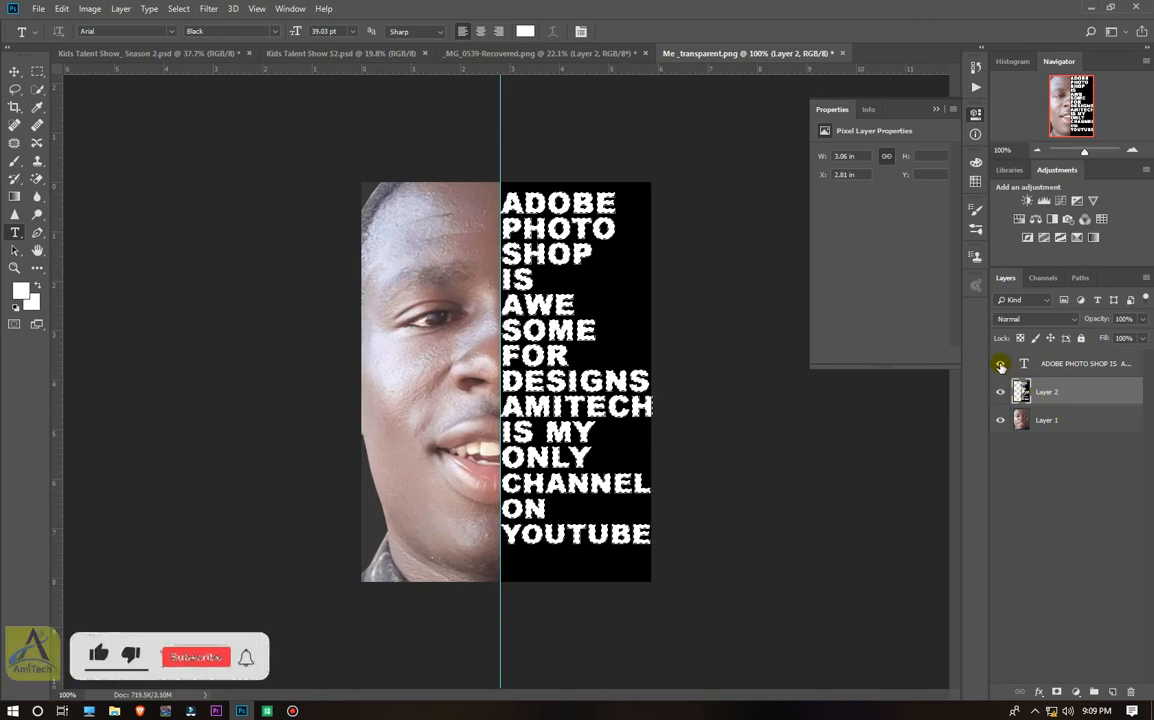
pyautogui.click(1000, 366)
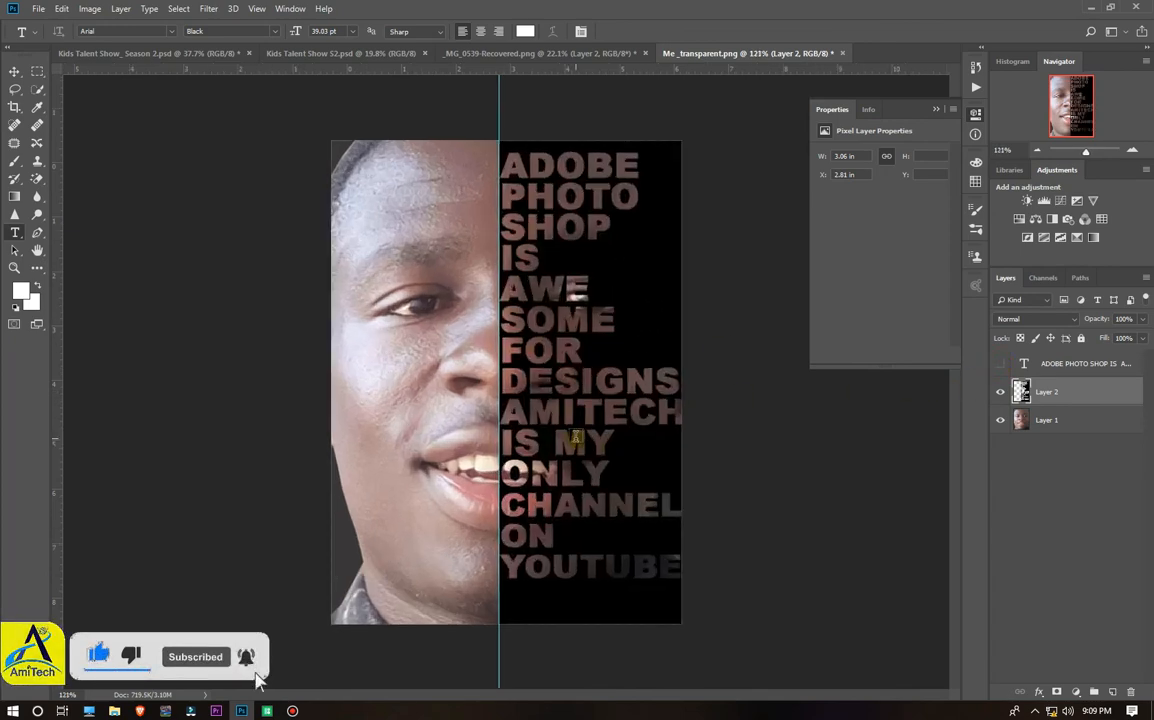
pyautogui.scroll(-1, 586, 420)
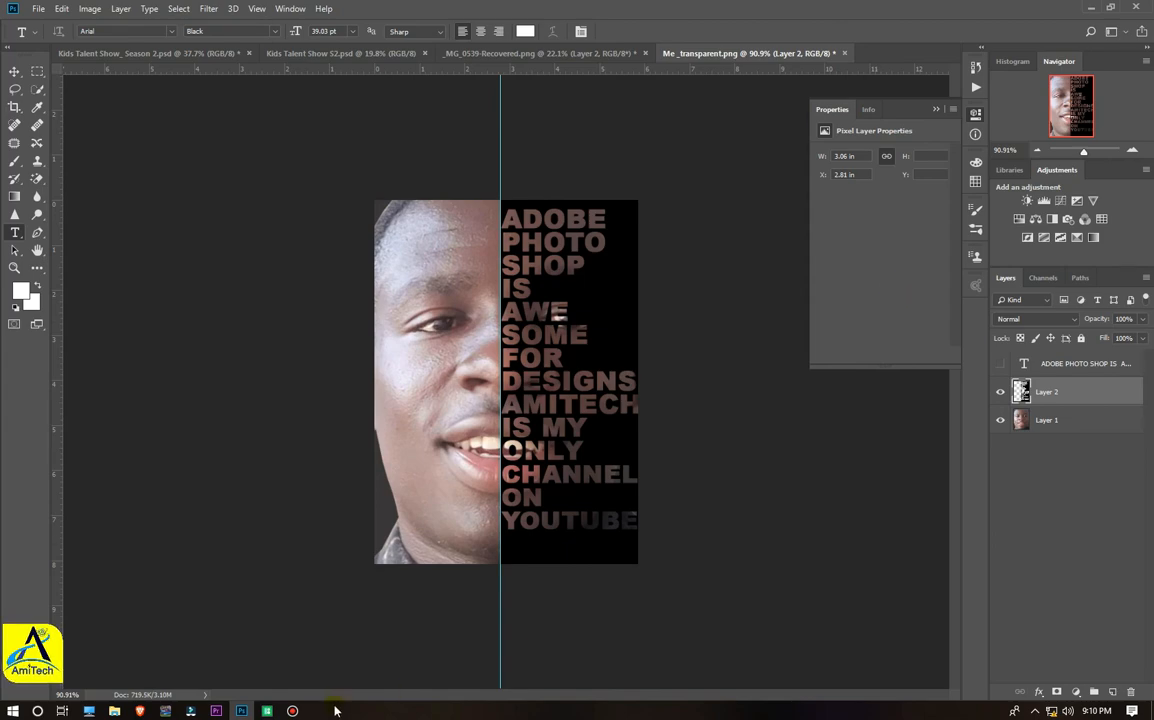
pyautogui.click(293, 711)
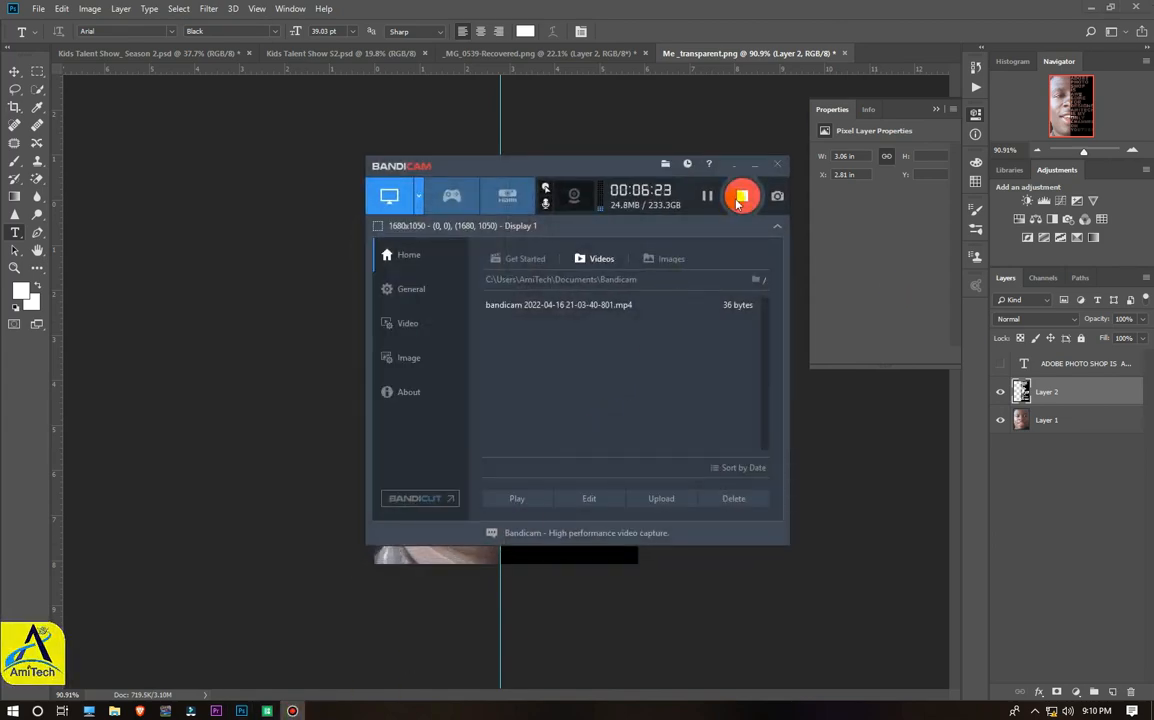
pyautogui.click(741, 197)
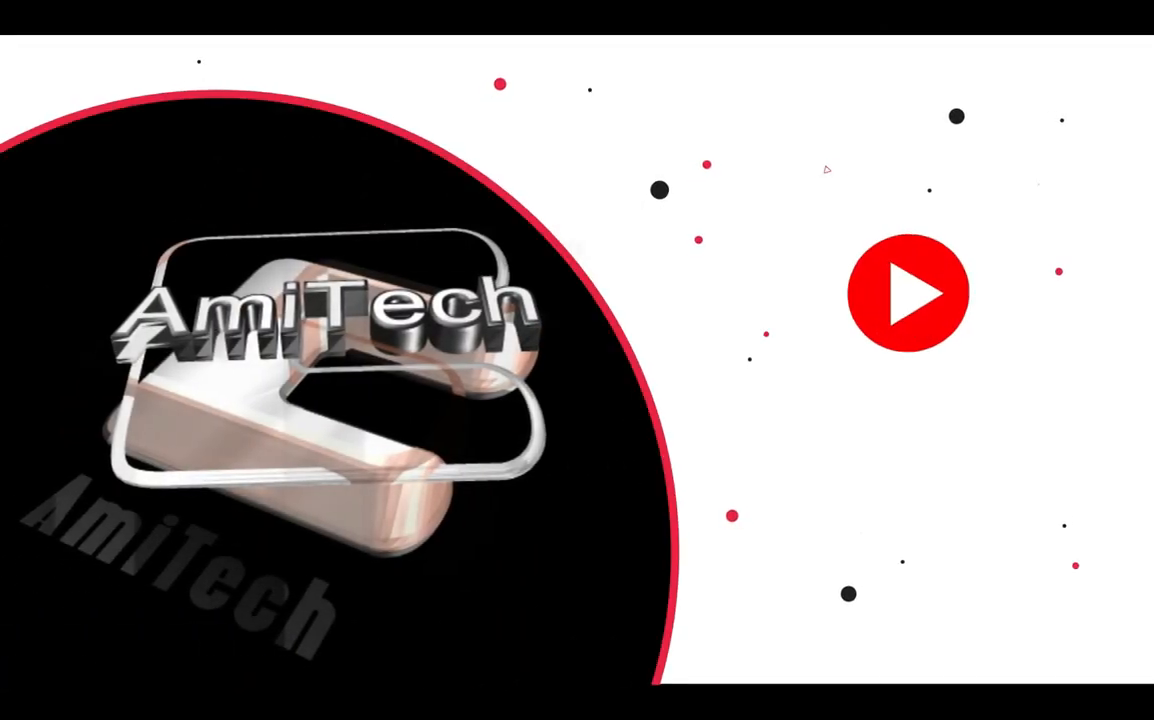